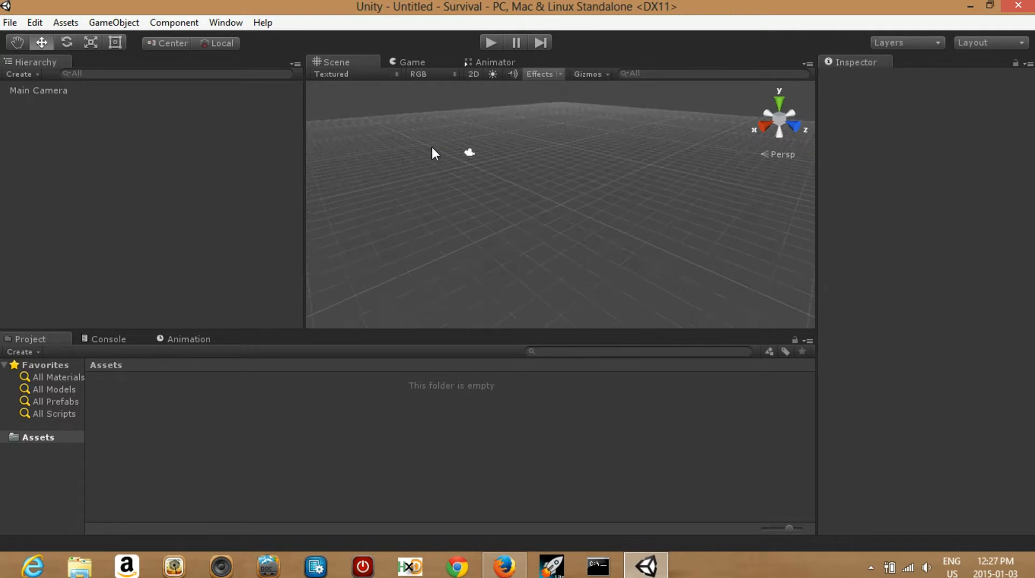
alt+drag(429, 154, 305, 127)
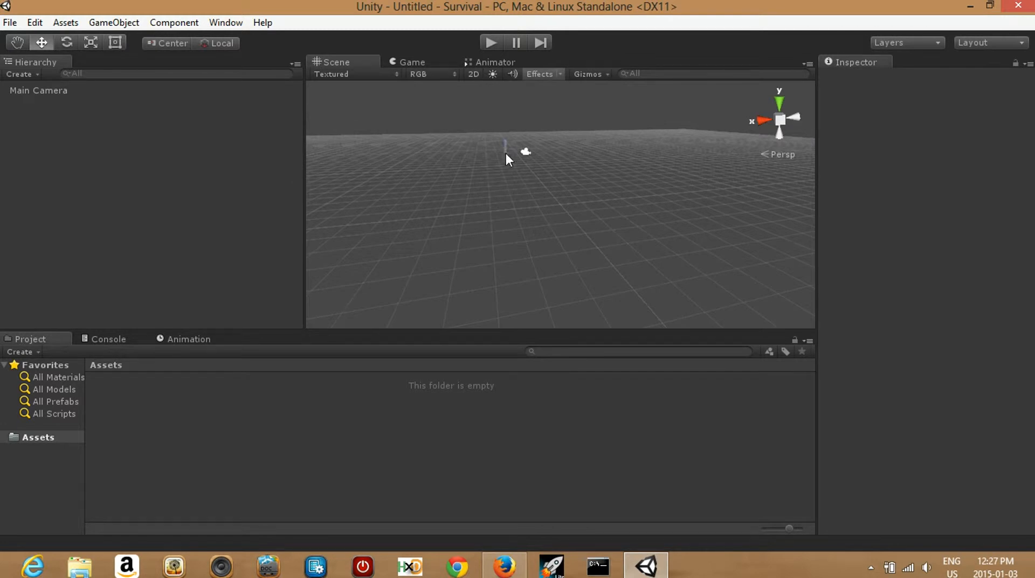
key(q)
drag(447, 170, 462, 208)
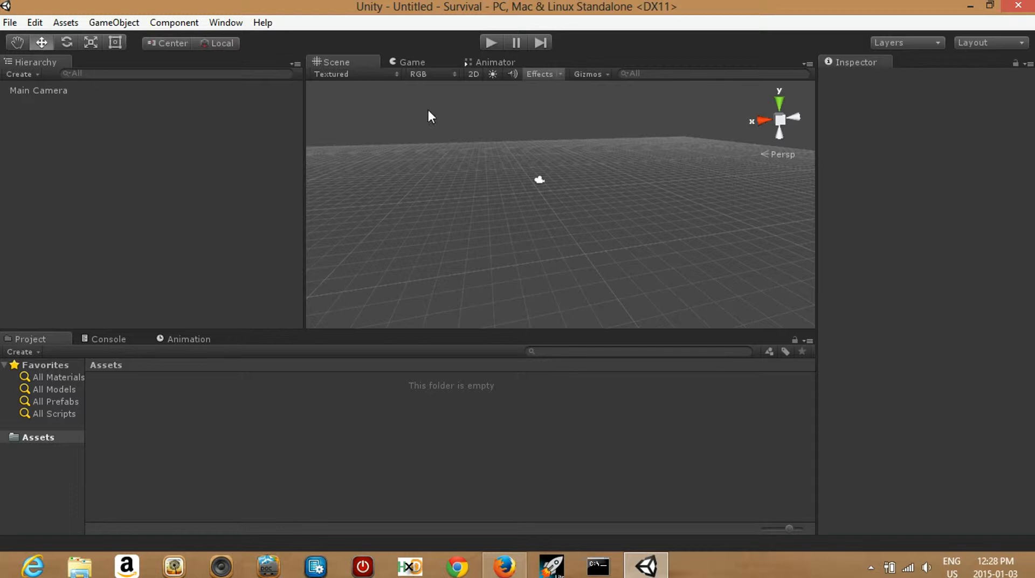
drag(528, 167, 513, 160)
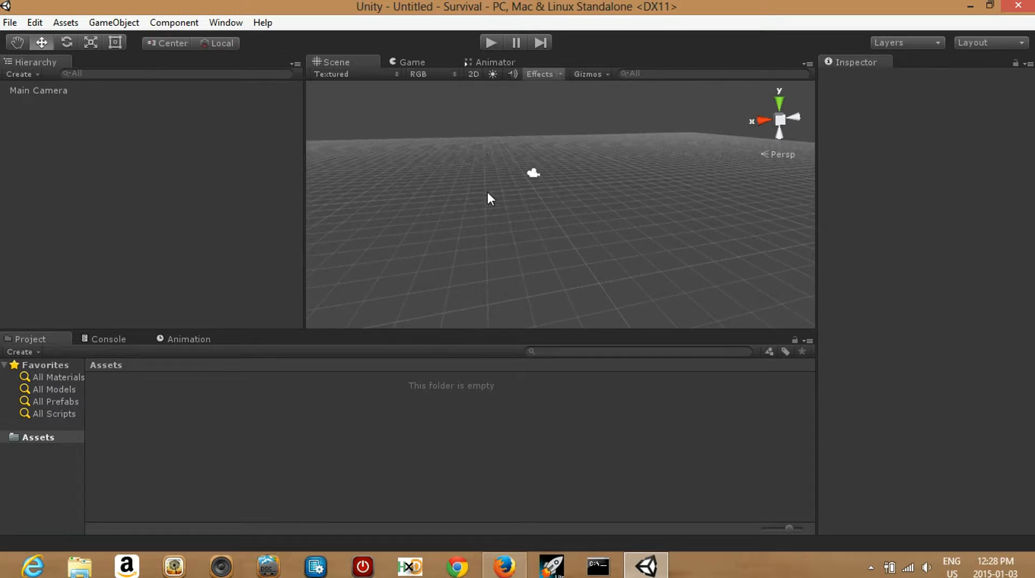
alt+drag(485, 160, 512, 163)
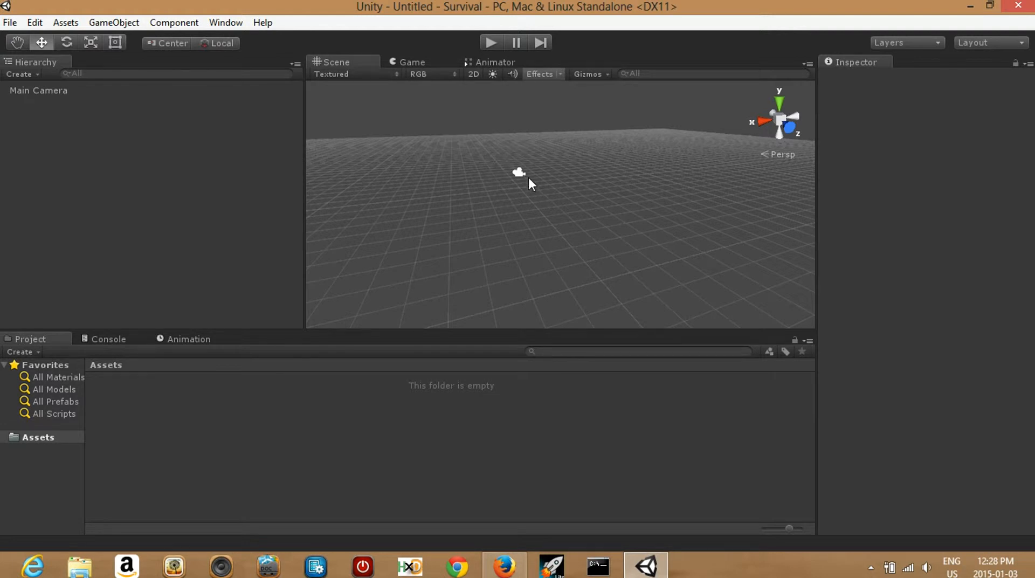
Add a cube to the scene and set its position to X 0, Y 0, Z 0.
click(116, 22)
mouse_move(123, 75)
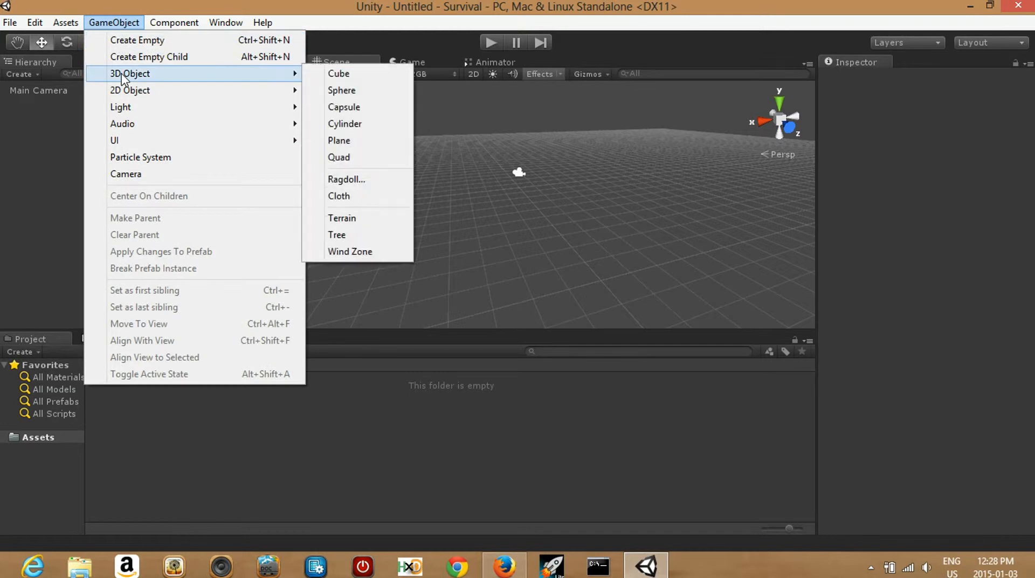
click(339, 73)
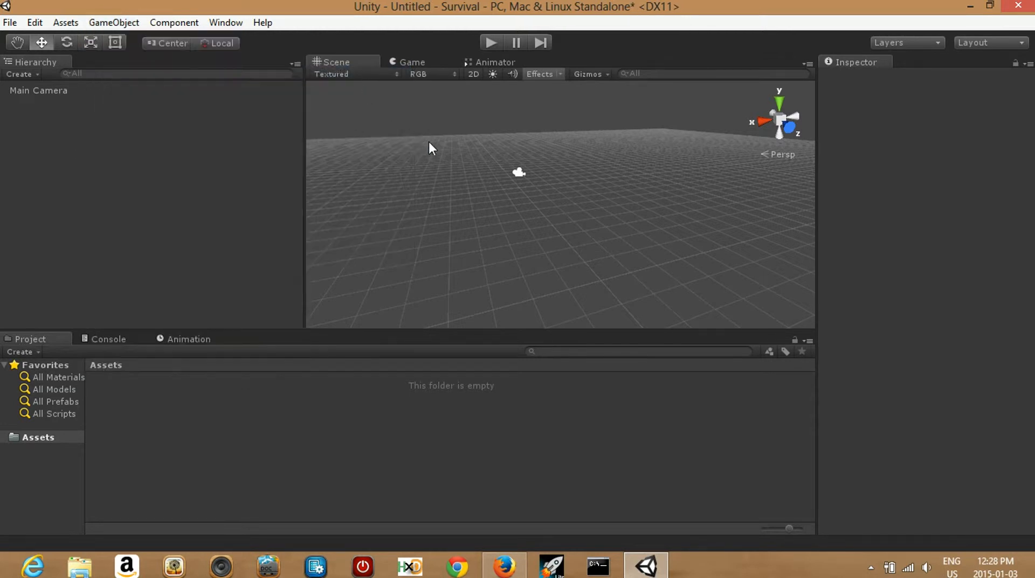
click(919, 121)
text(0)
click(956, 119)
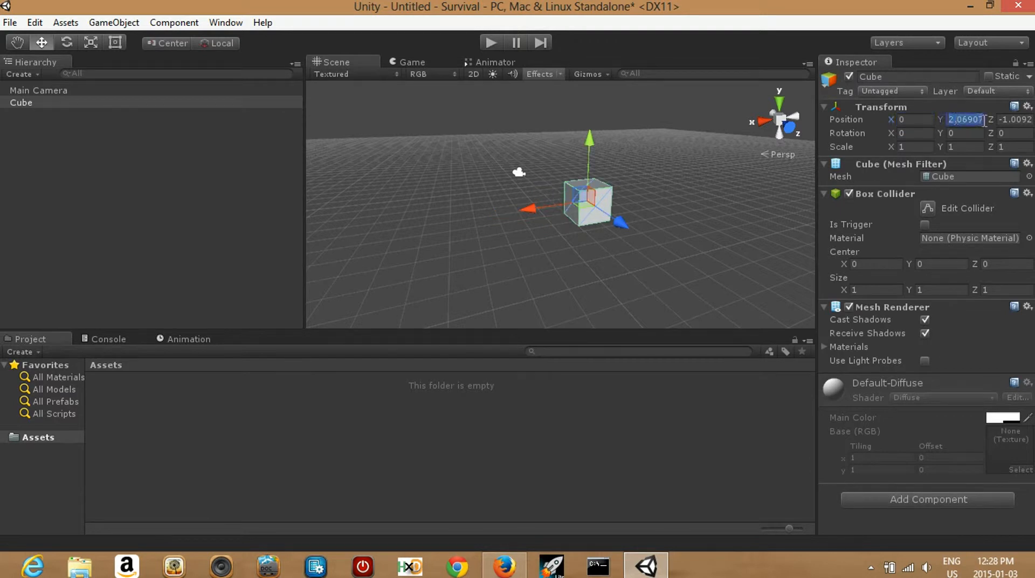
text(0)
click(1009, 120)
text(0)
scroll(649, 215, down, 3)
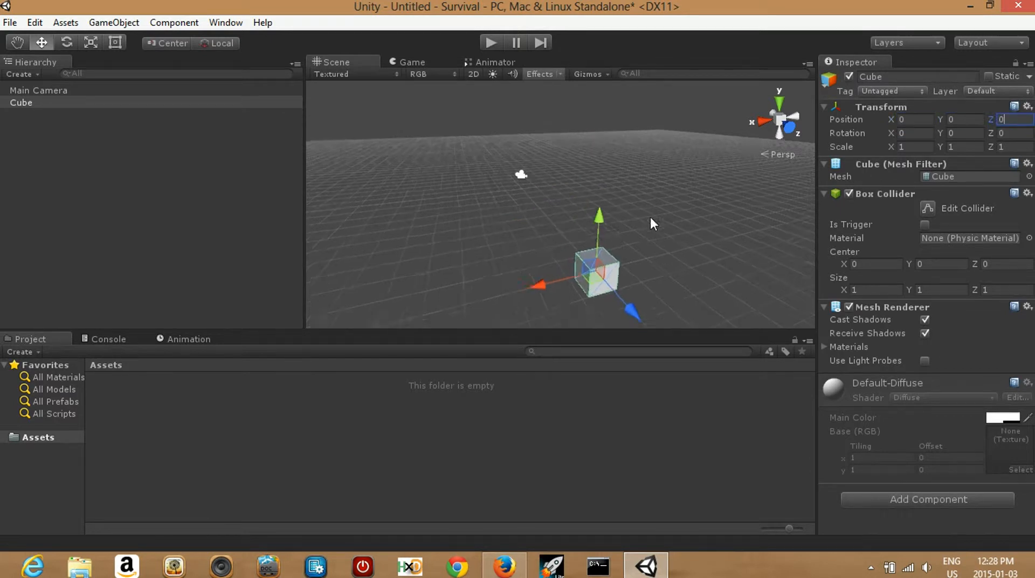
Scale the cube to 50 on X and 50 on Z so it forms a flat ground platform.
alt+drag(624, 239, 507, 209)
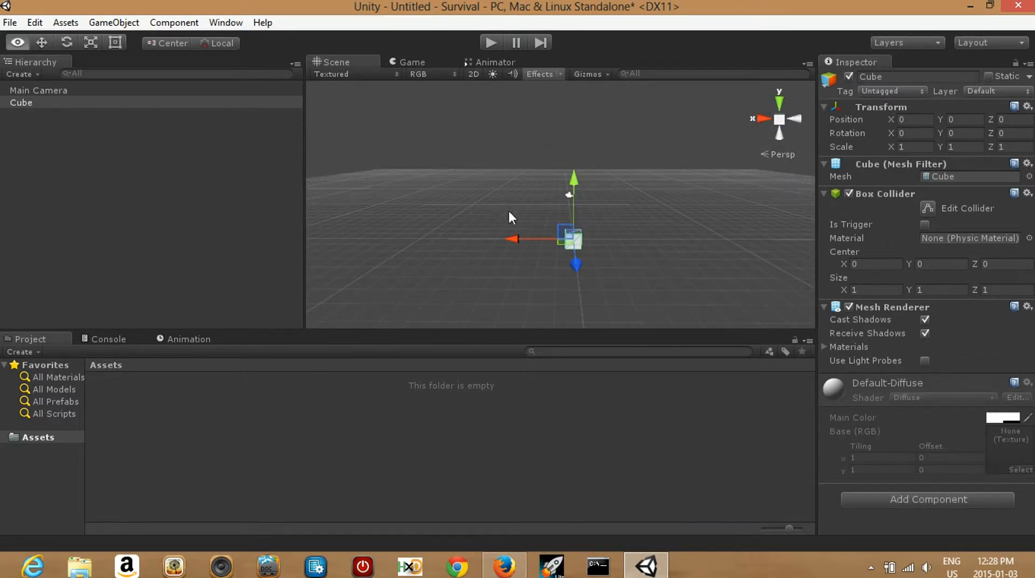
click(909, 147)
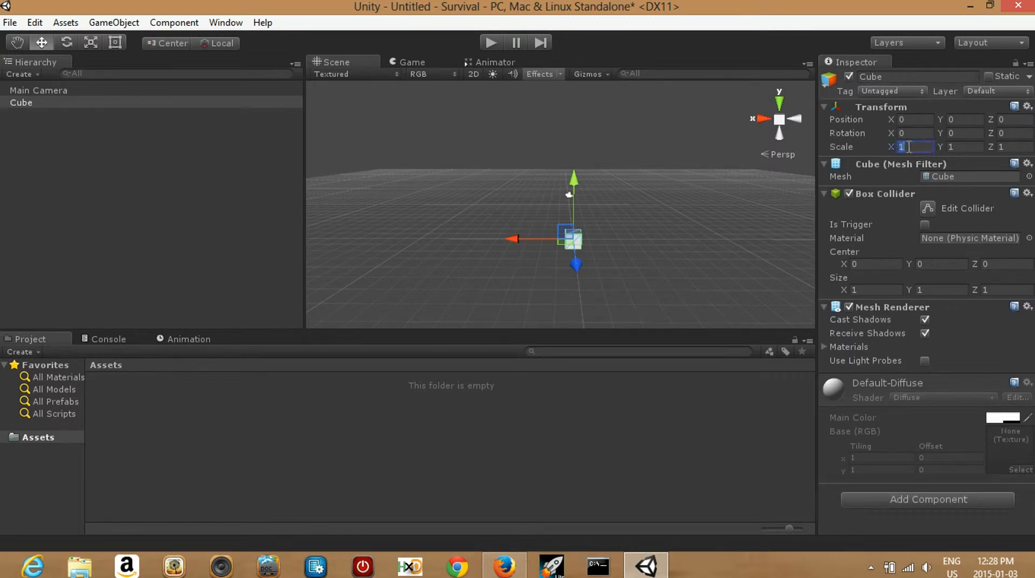
text(50)
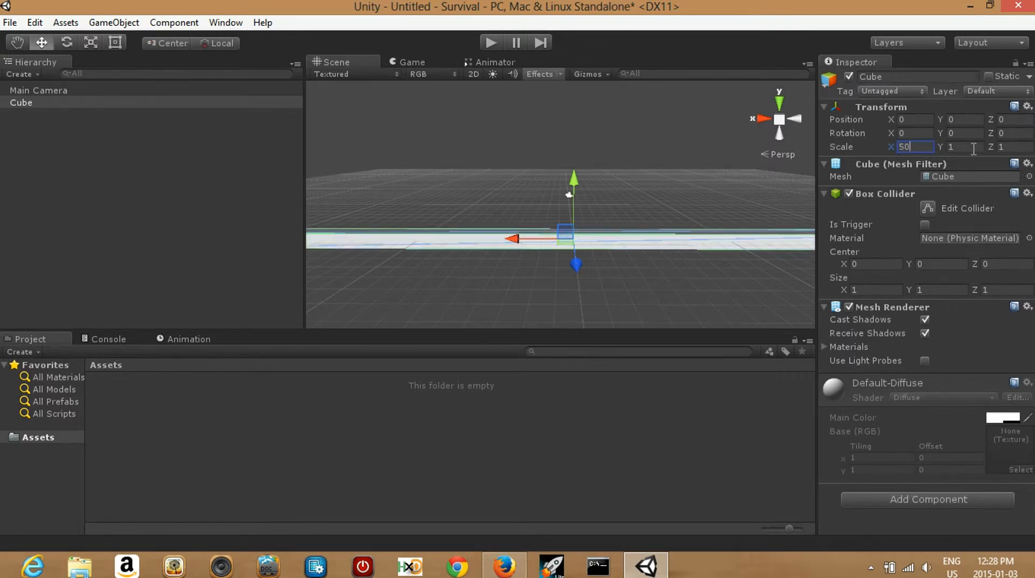
click(1009, 146)
text(50)
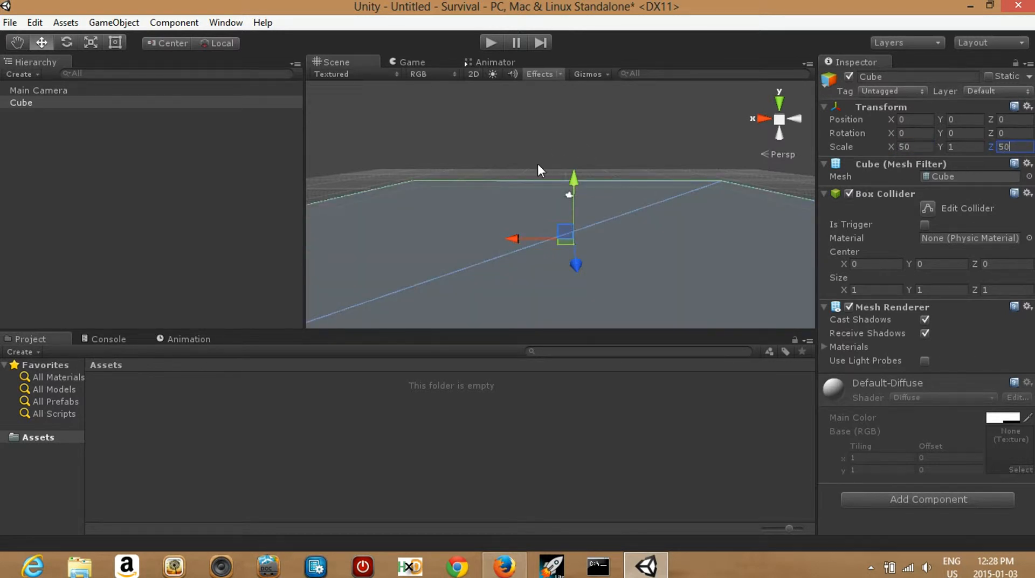
click(538, 176)
scroll(566, 210, down, 3)
alt+drag(564, 193, 469, 222)
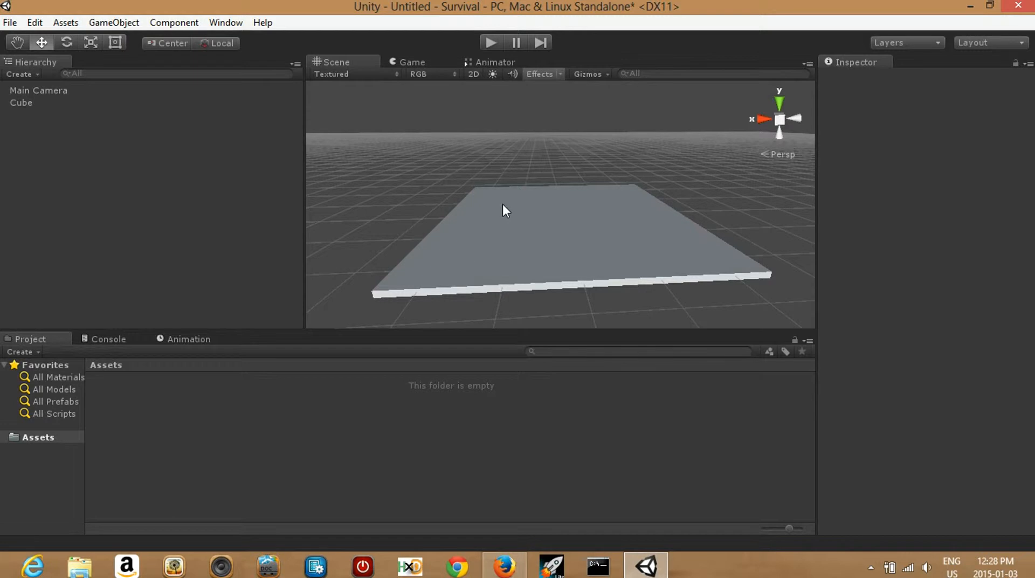
Import the complete Character Controller package into the project's assets.
right_click(160, 417)
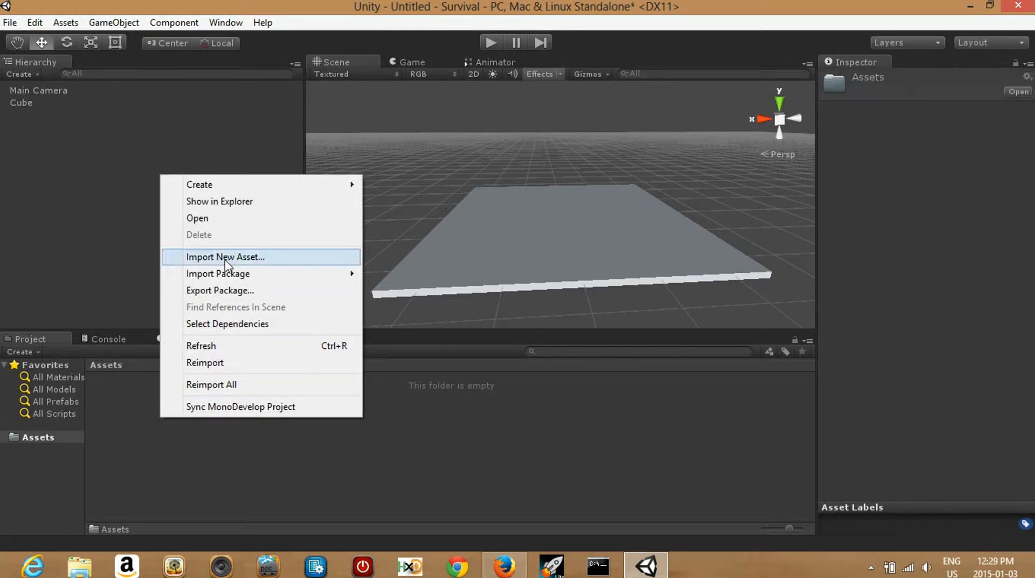
mouse_move(226, 270)
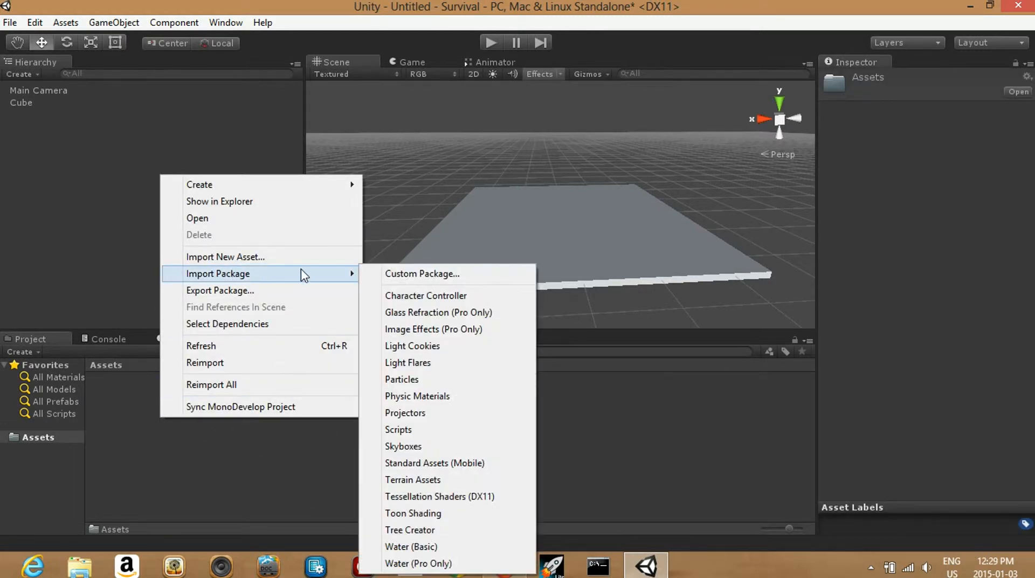
click(423, 295)
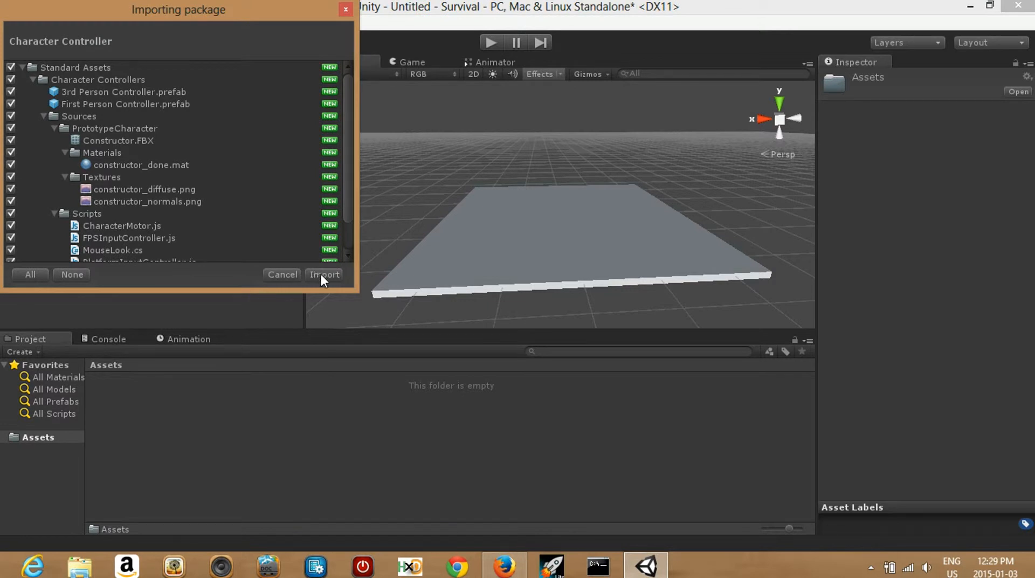
click(321, 274)
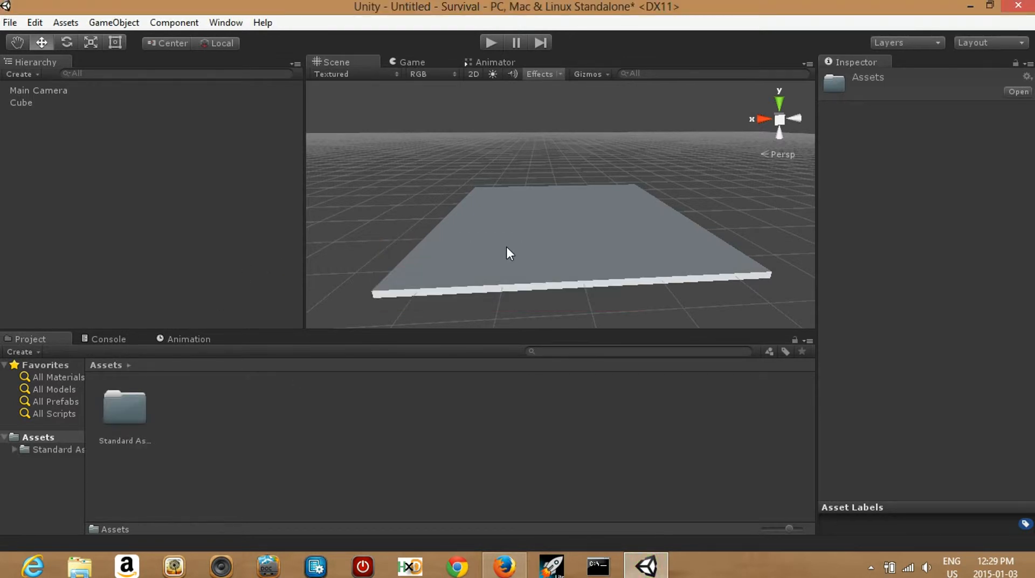
Place the First Person Controller prefab from Standard Assets' Character Controllers folder onto the platform.
click(129, 411)
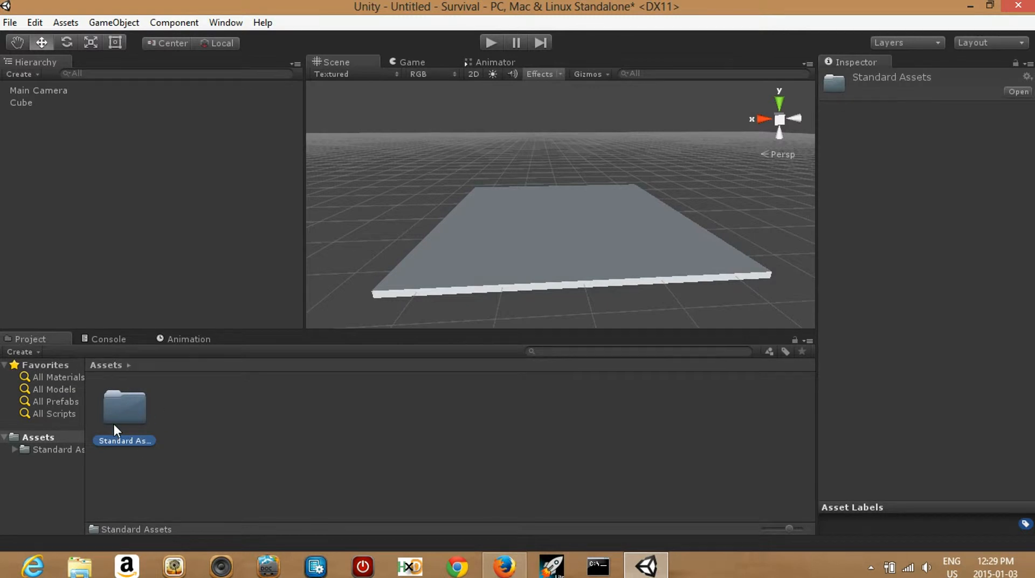
double_click(117, 400)
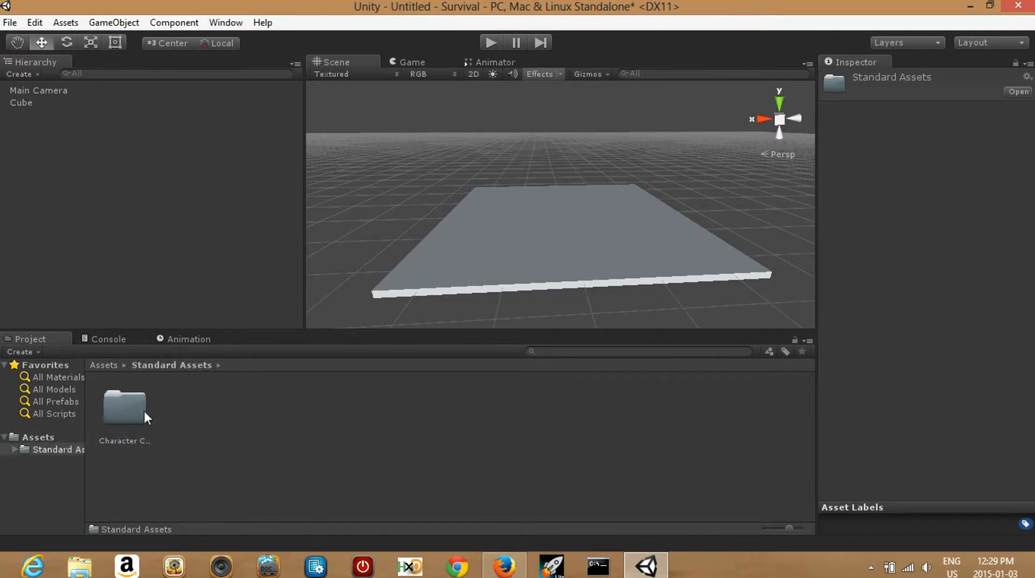
double_click(135, 408)
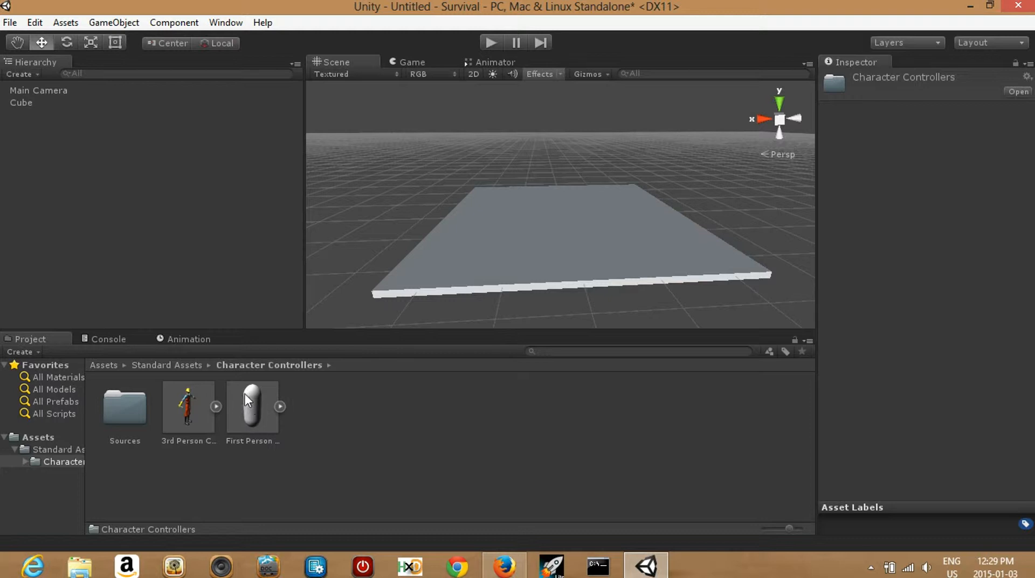
drag(246, 405, 461, 286)
drag(555, 223, 557, 220)
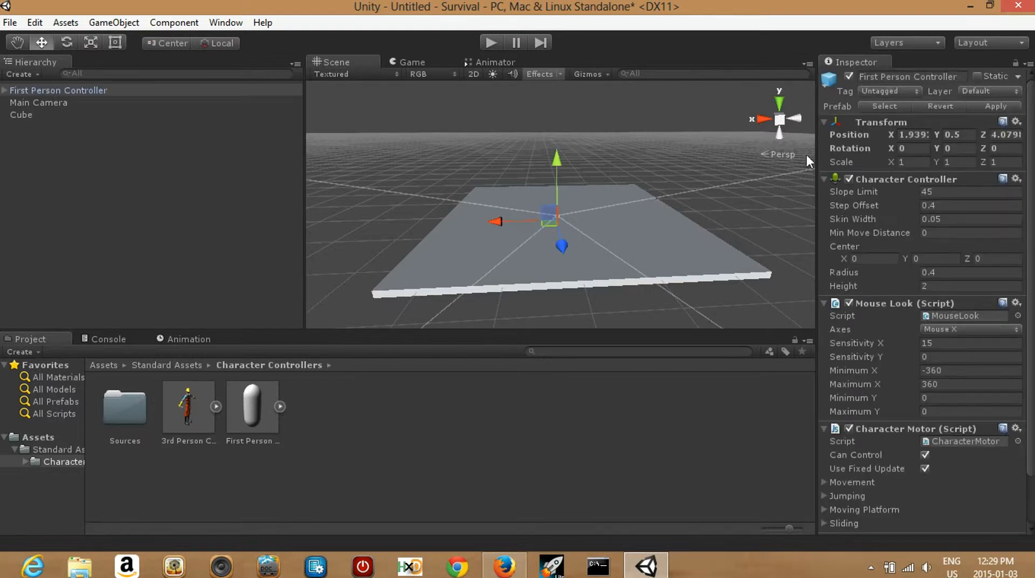
Set the First Person Controller's position to X 0, Y 0, Z 0 and briefly play-test the scene.
click(925, 136)
text(0)
key(Tab)
text(0)
key(Tab)
text(0)
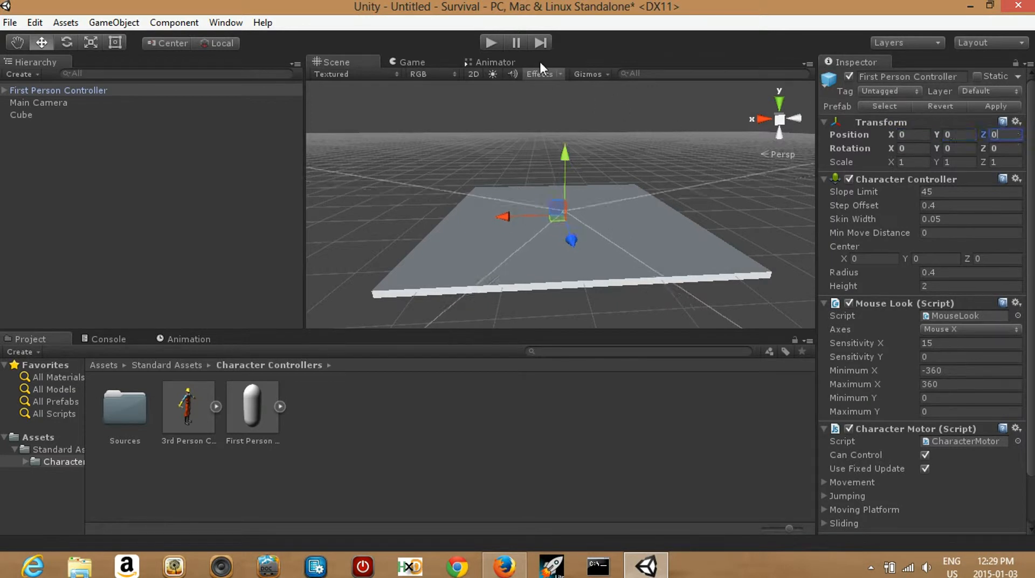
click(491, 38)
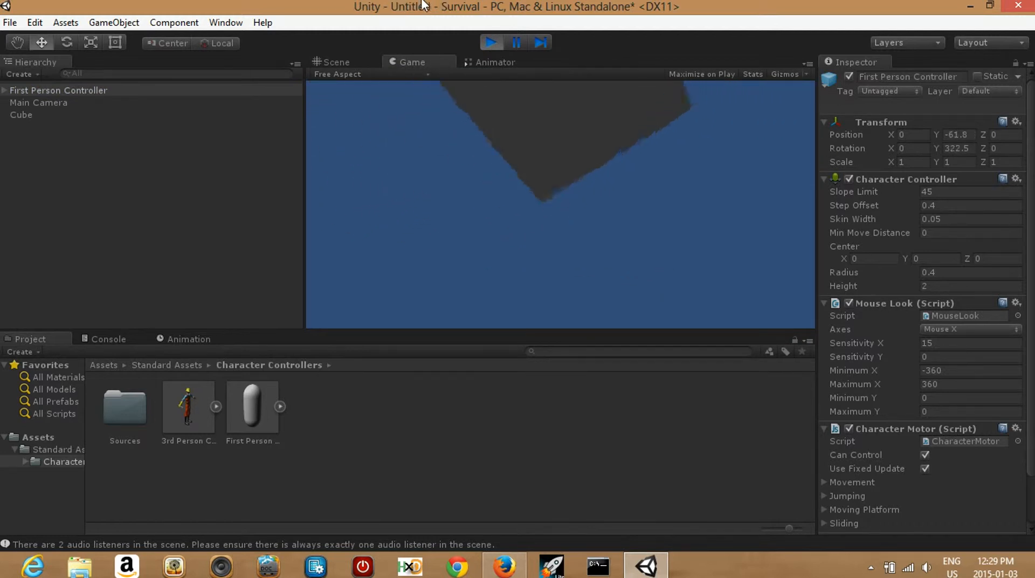
click(491, 41)
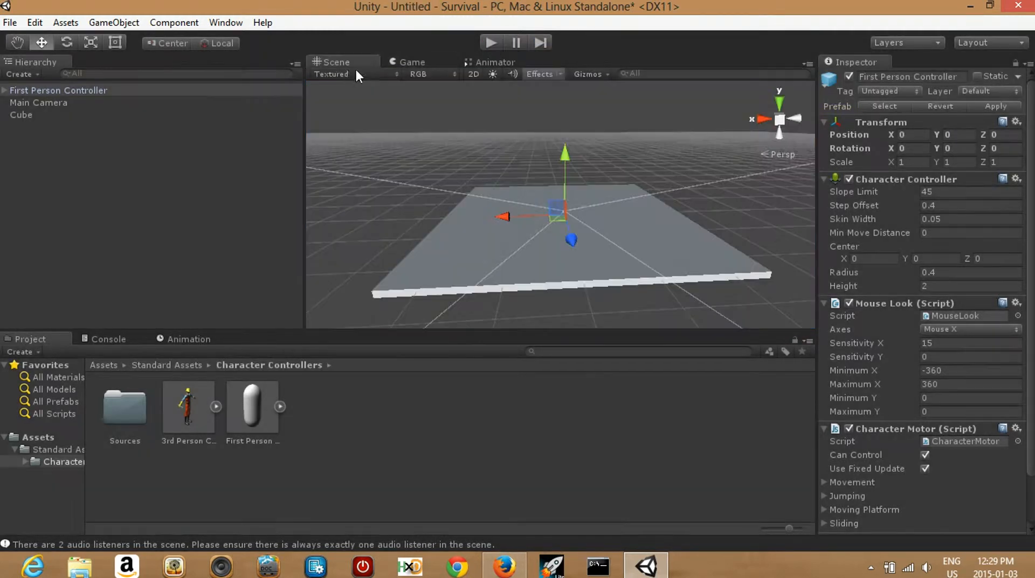
Raise the First Person Controller above the platform's surface to a Y position of about 1.62.
scroll(533, 172, up, 5)
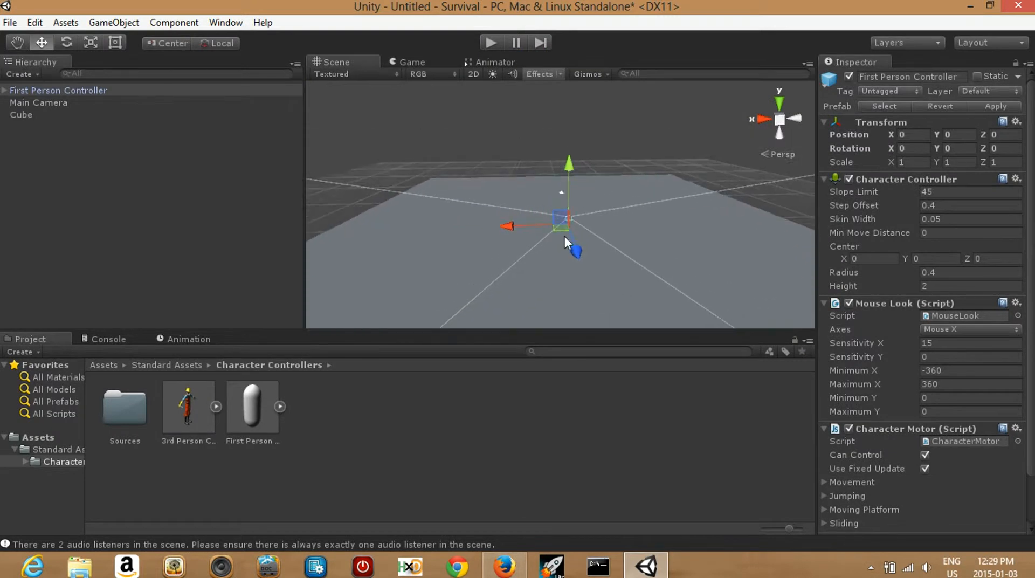
scroll(569, 243, up, 5)
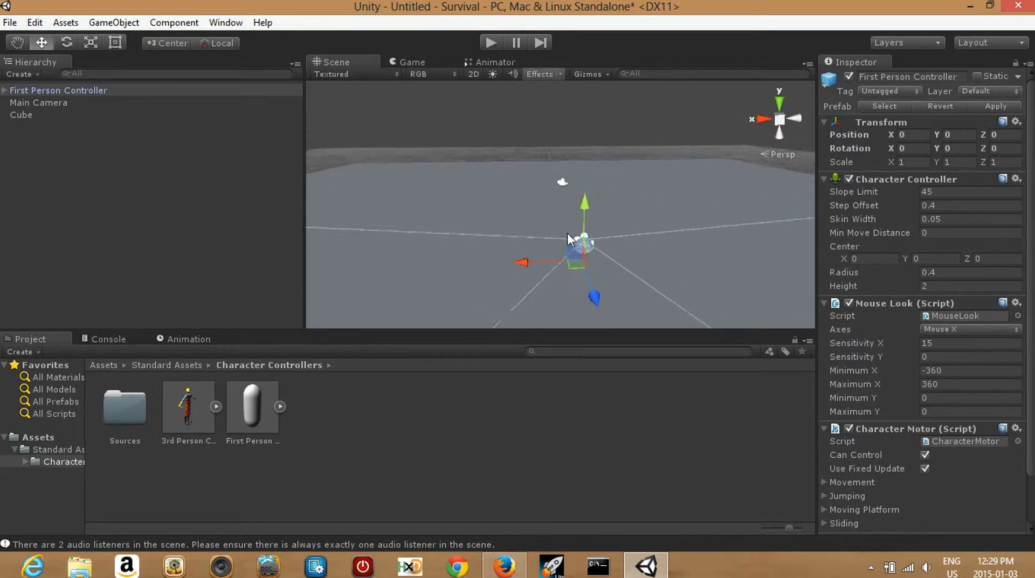
alt+drag(558, 246, 580, 178)
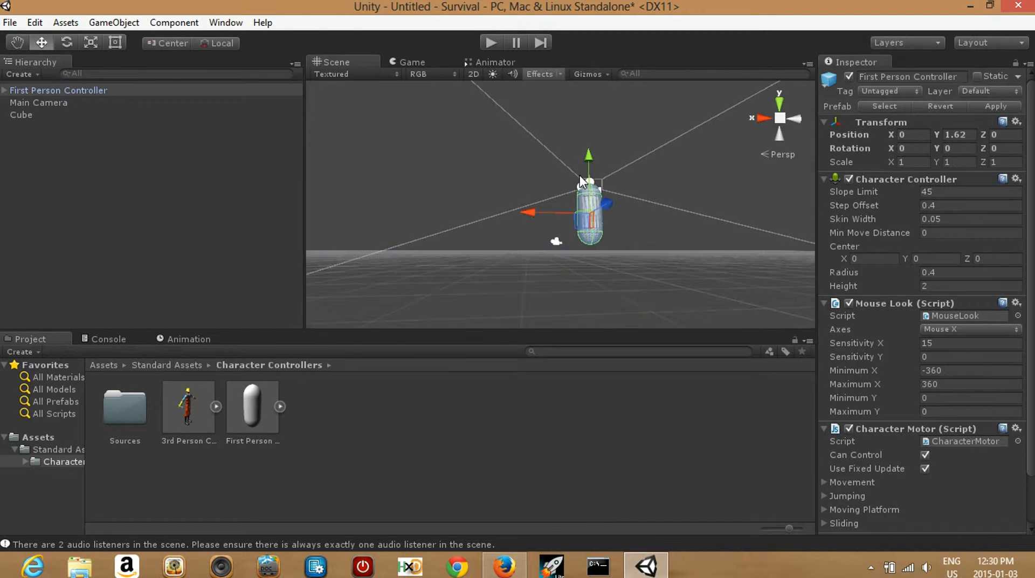
alt+drag(544, 233, 593, 197)
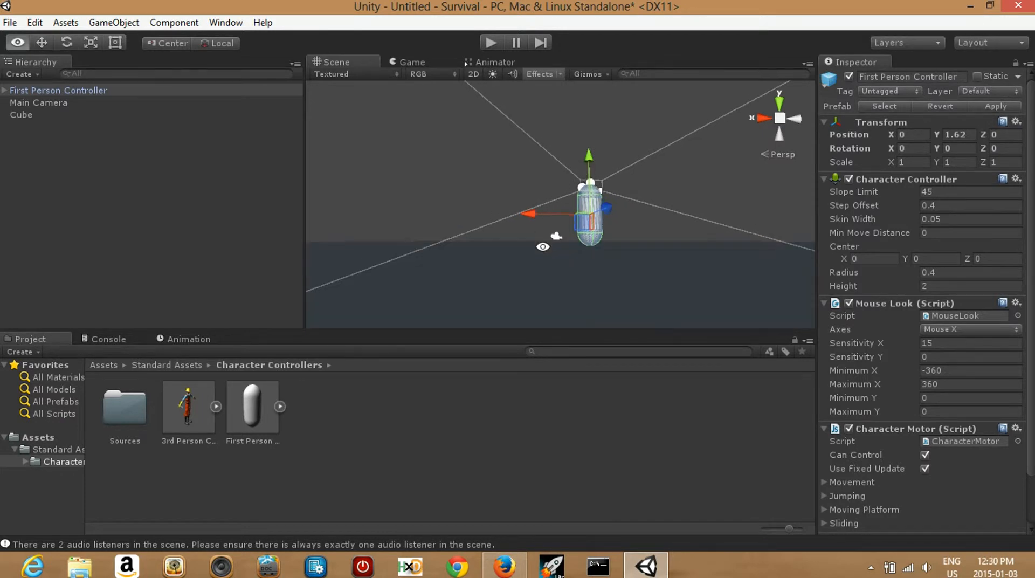
drag(591, 158, 591, 157)
alt+drag(541, 206, 480, 194)
Play-test the scene by walking the First Person Controller around the platform, and stop the test.
click(487, 44)
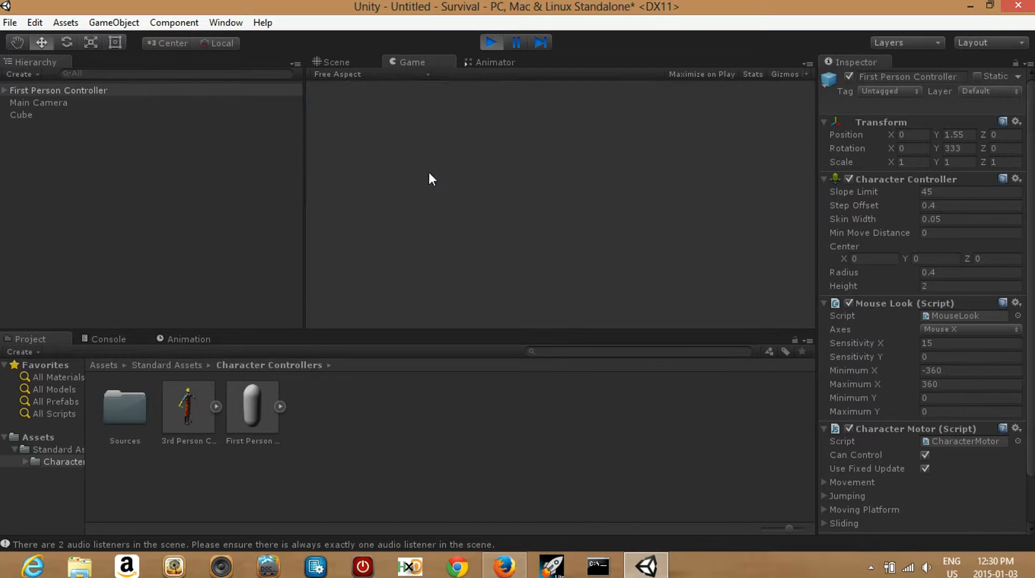
key(w)
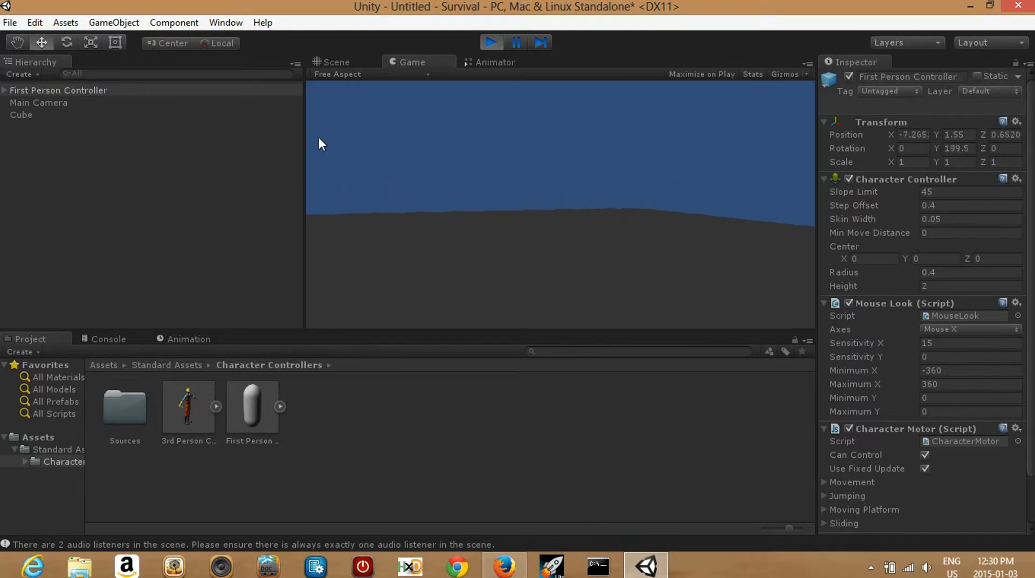
key(w)
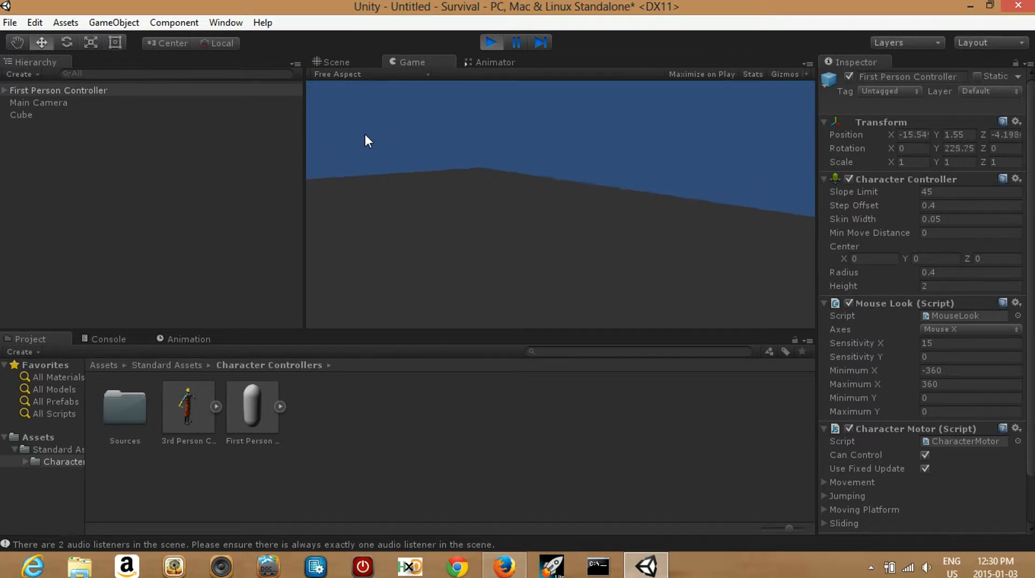
key(w)
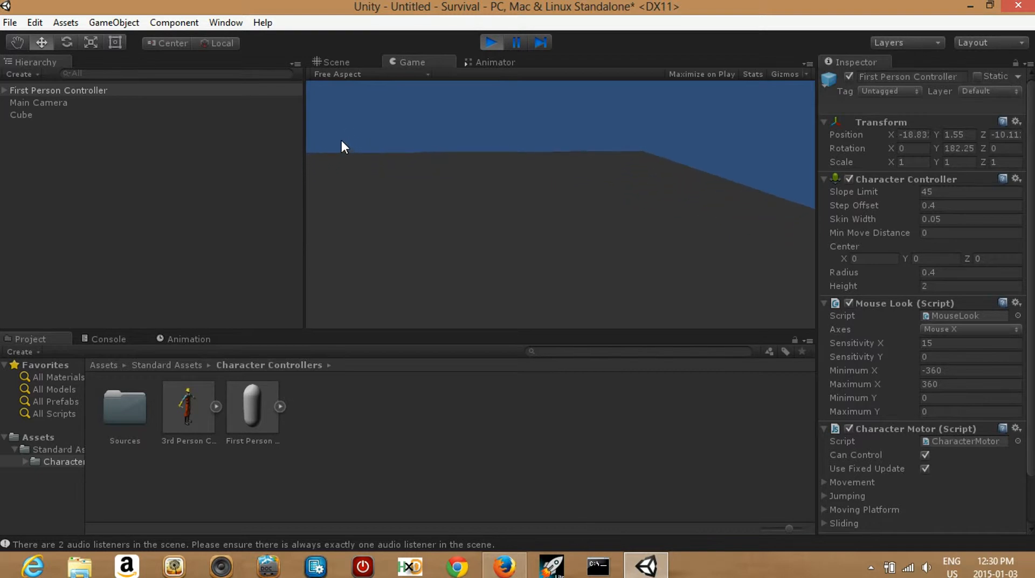
key(w)
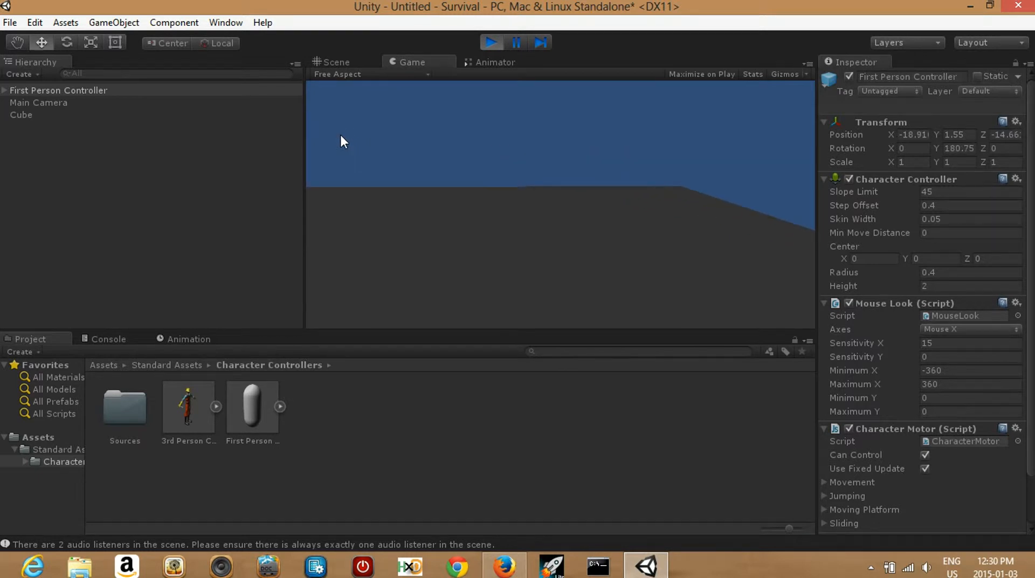
key(w)
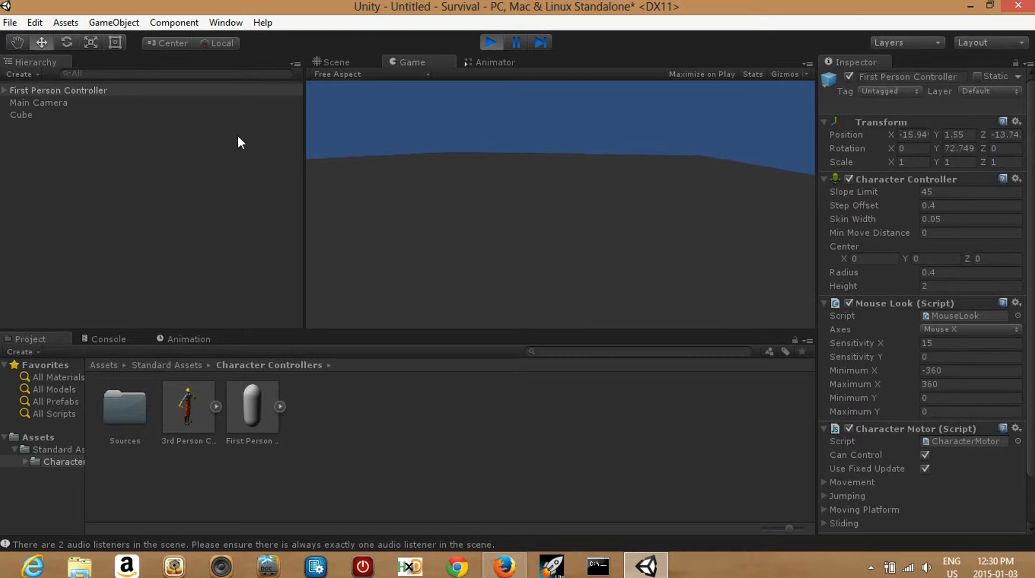
key(w)
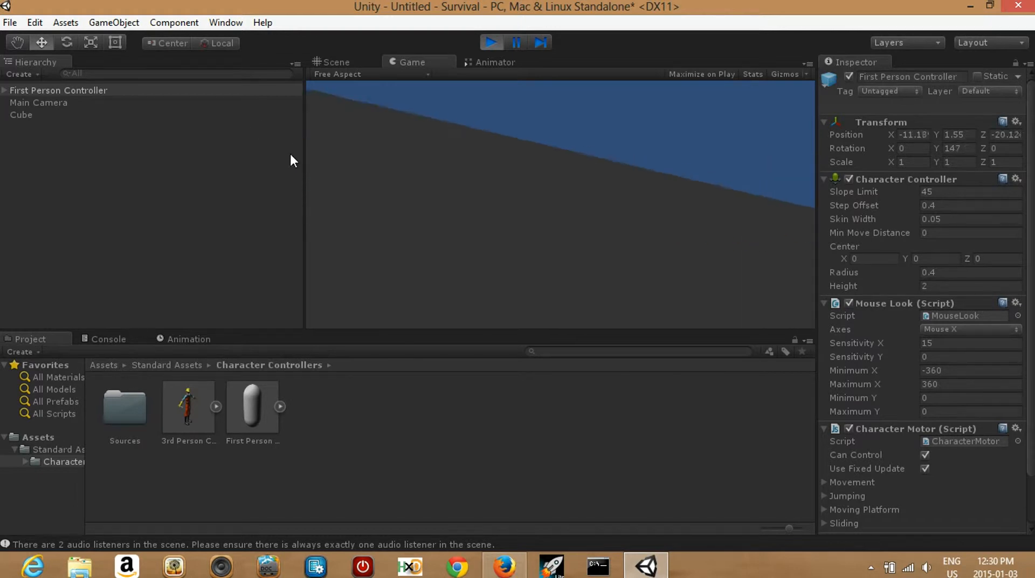
key(w)
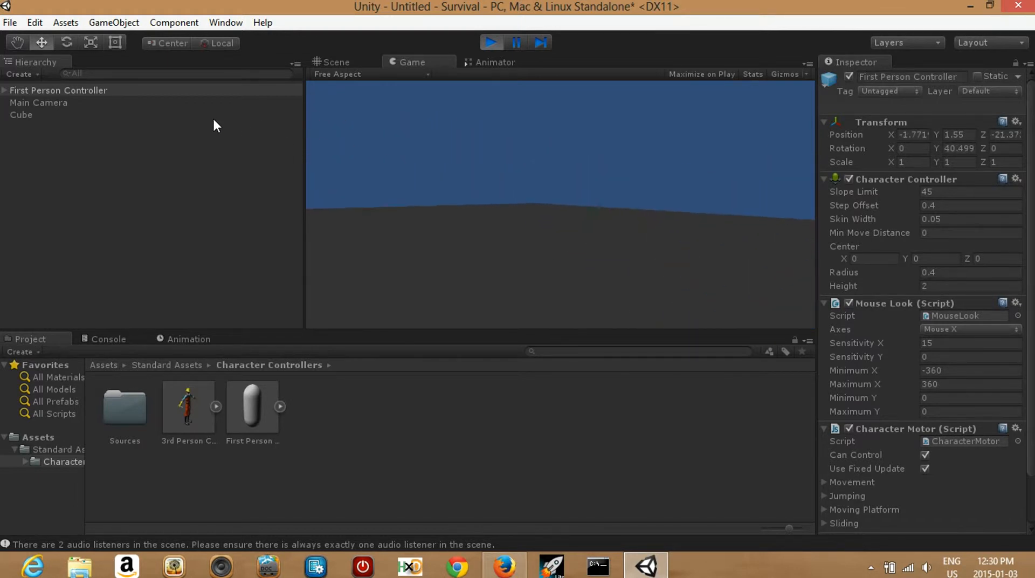
key(w)
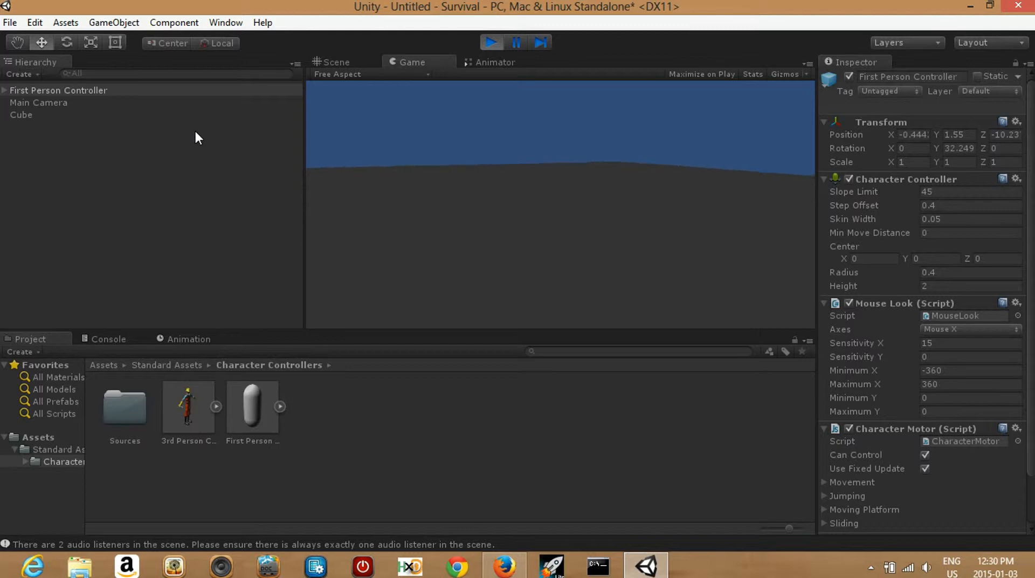
click(490, 43)
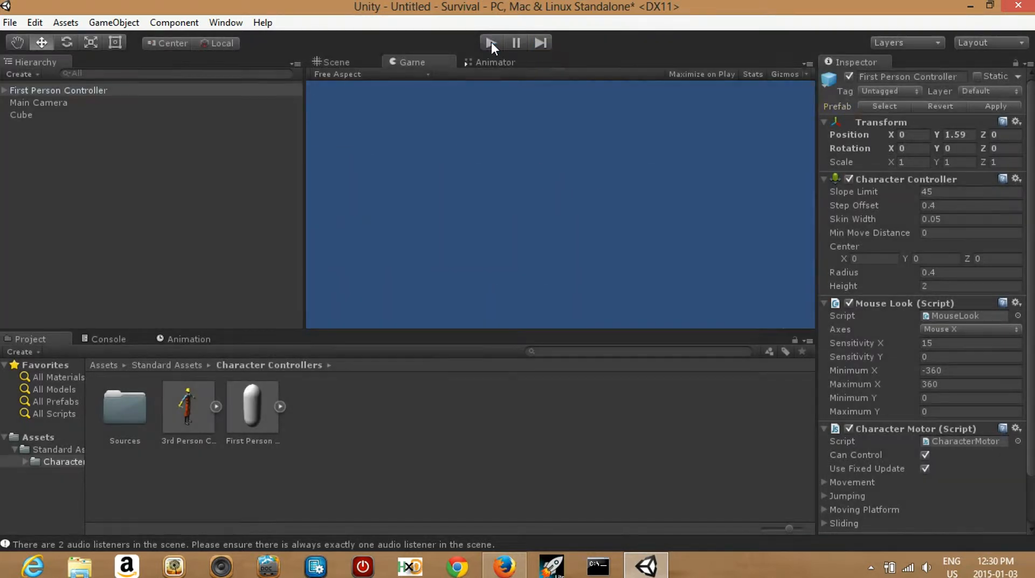
Add a point light to the scene.
scroll(552, 215, down, 3)
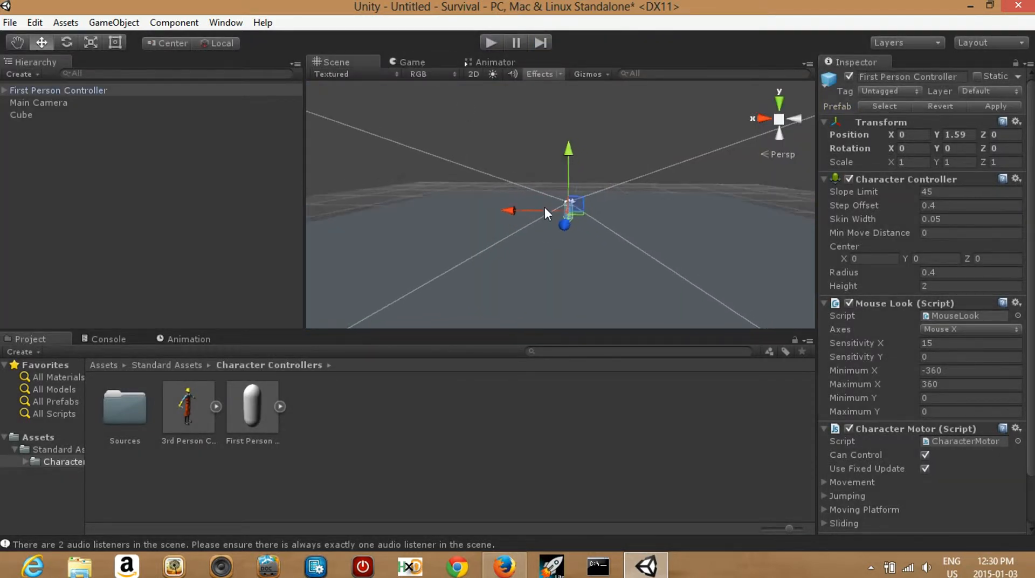
alt+drag(516, 180, 547, 214)
scroll(542, 209, down, 5)
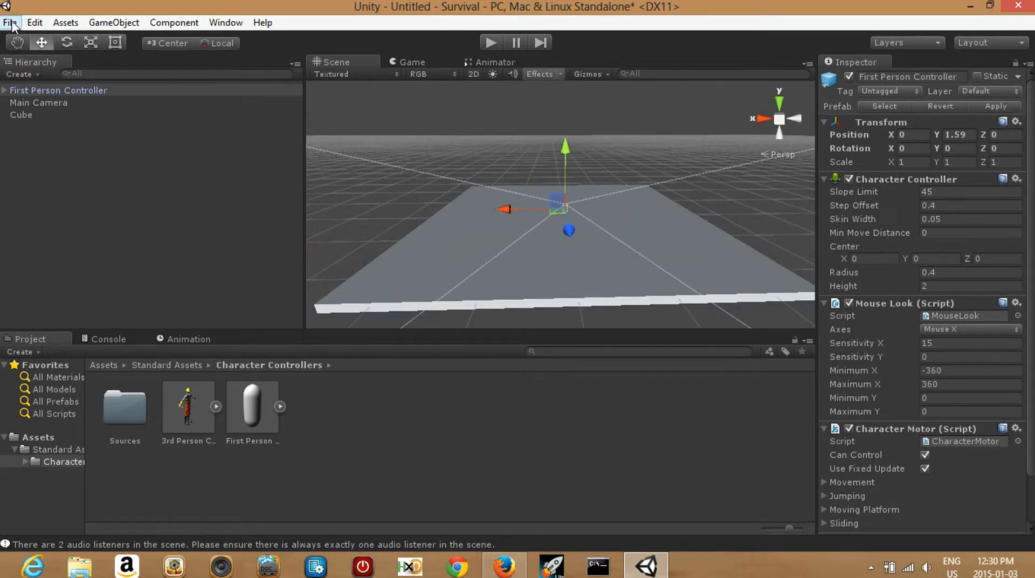
click(66, 23)
mouse_move(94, 24)
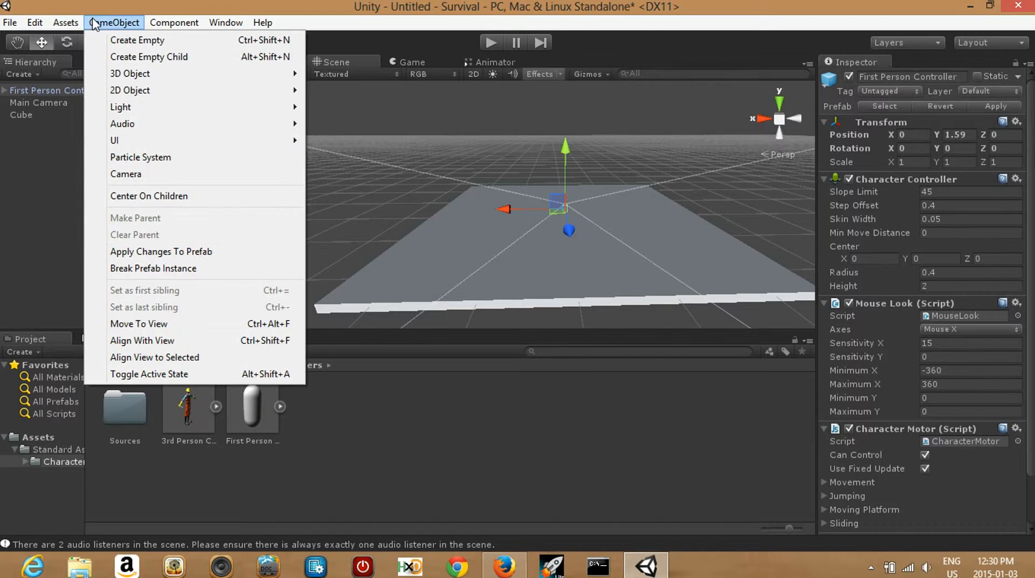
mouse_move(214, 105)
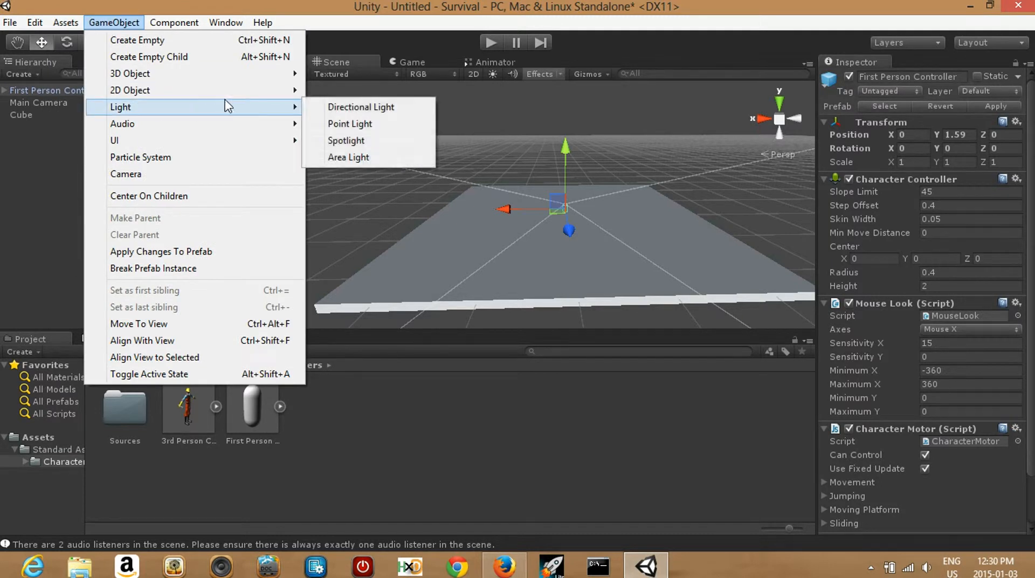
click(335, 123)
Raise the point light to a Y position of about 16.2 and set its X and Z positions to 0.
drag(561, 143, 562, 201)
click(914, 117)
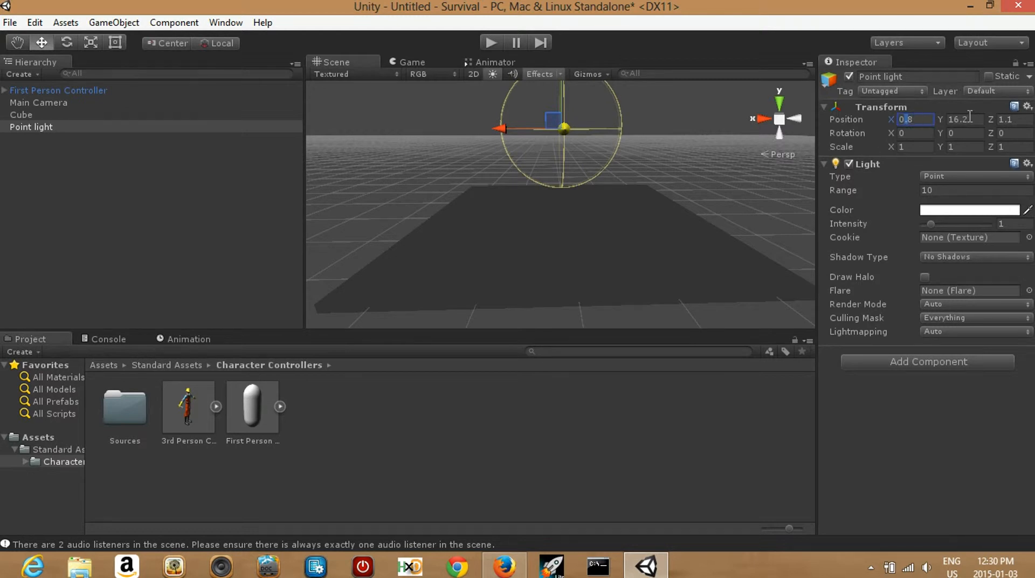
text(0)
click(1011, 119)
text(0)
Enlarge the point light's range to about 49.35 so it reaches across the platform.
scroll(690, 149, down, 3)
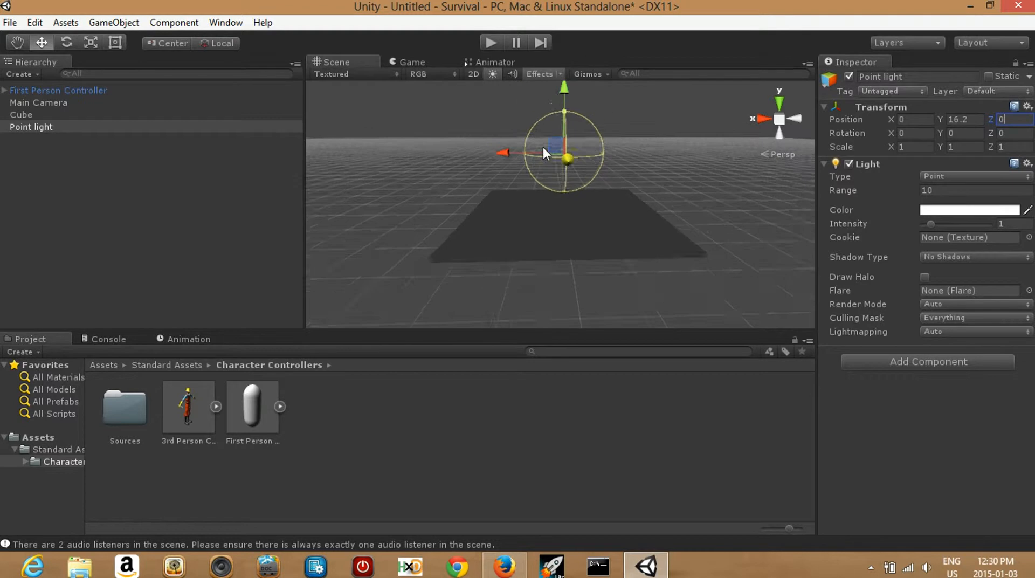
drag(564, 135, 668, 569)
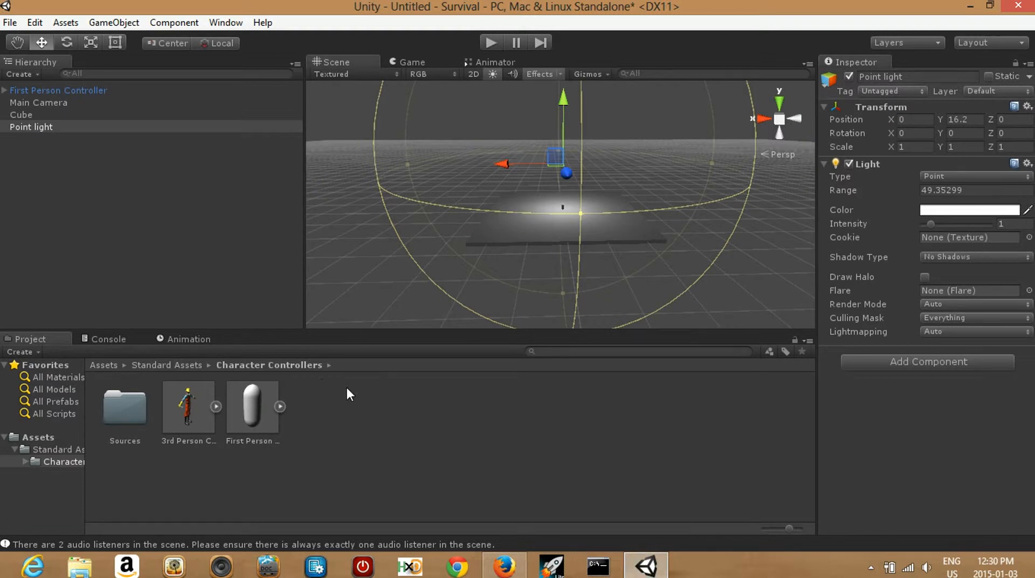
Play-test the lit platform by walking around in first person, and stop the test.
click(492, 43)
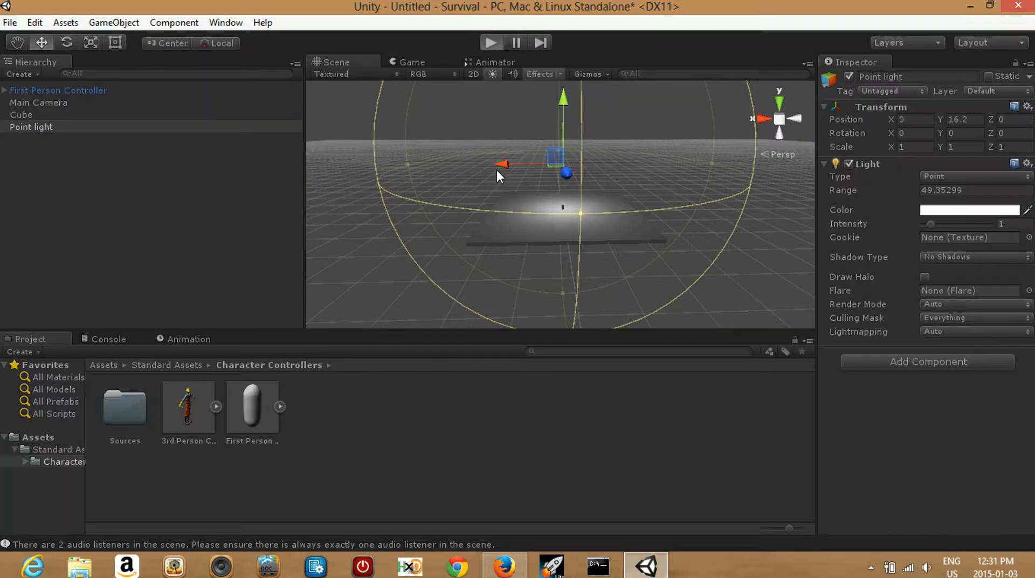
key(w)
key(w)
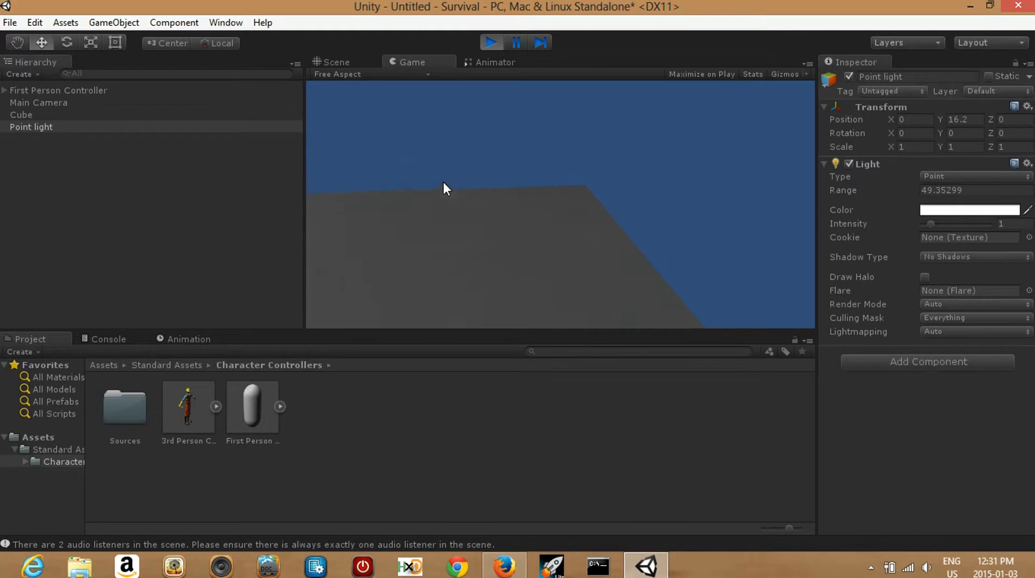
click(490, 41)
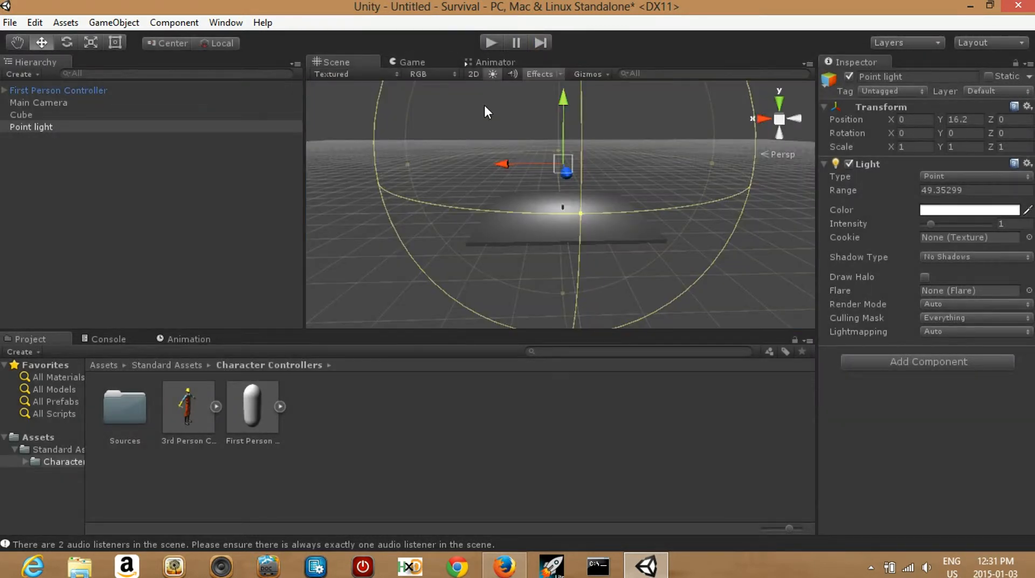
Delete the standalone Main Camera, keeping the one inside the First Person Controller.
click(386, 168)
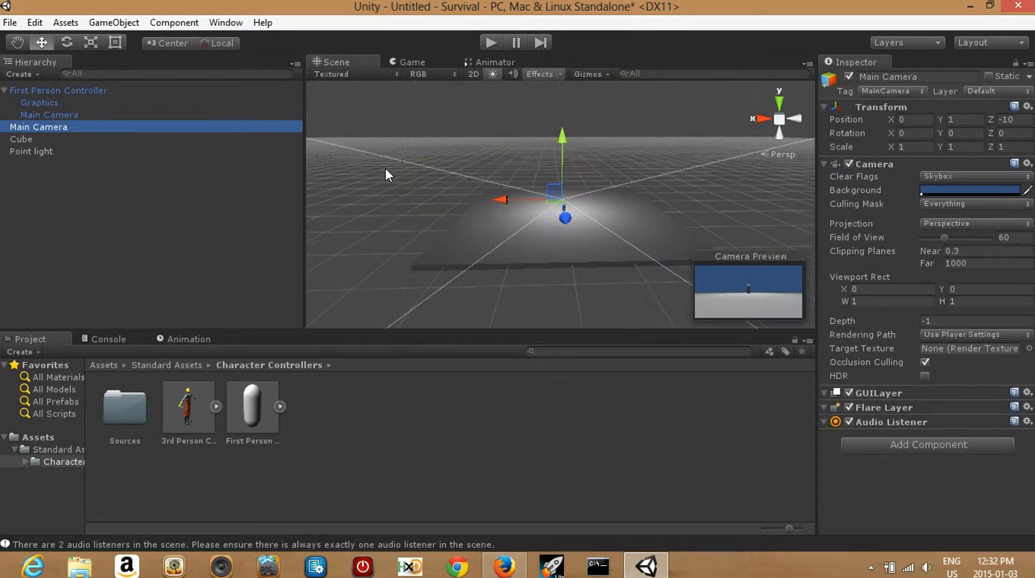
click(39, 111)
click(54, 91)
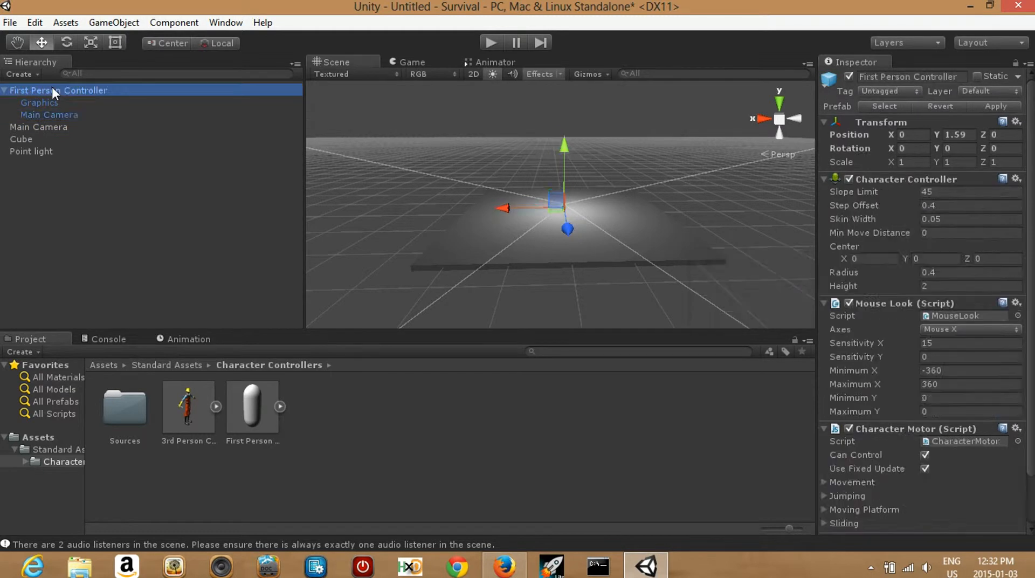
click(55, 138)
click(52, 127)
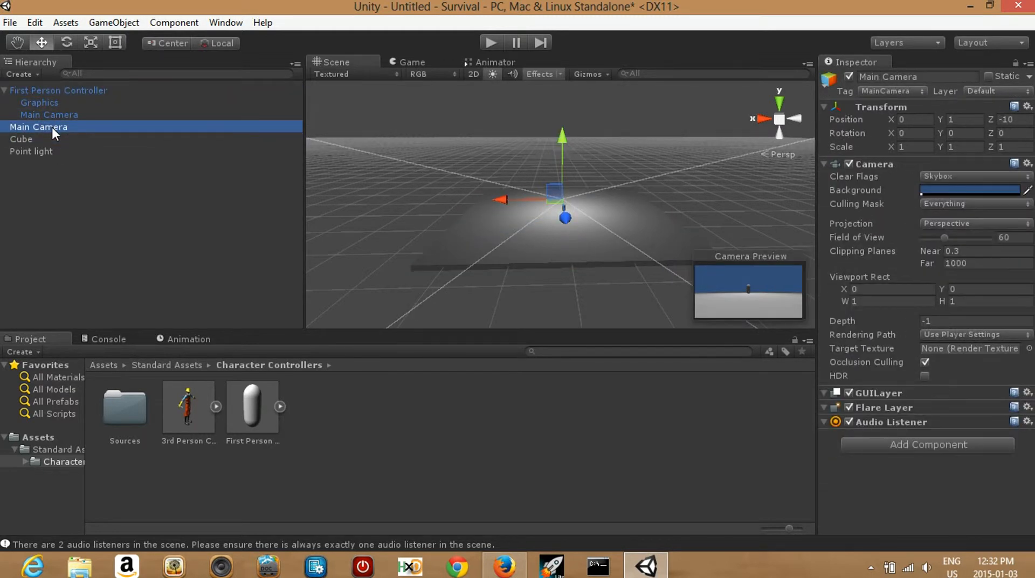
right_click(52, 127)
click(90, 210)
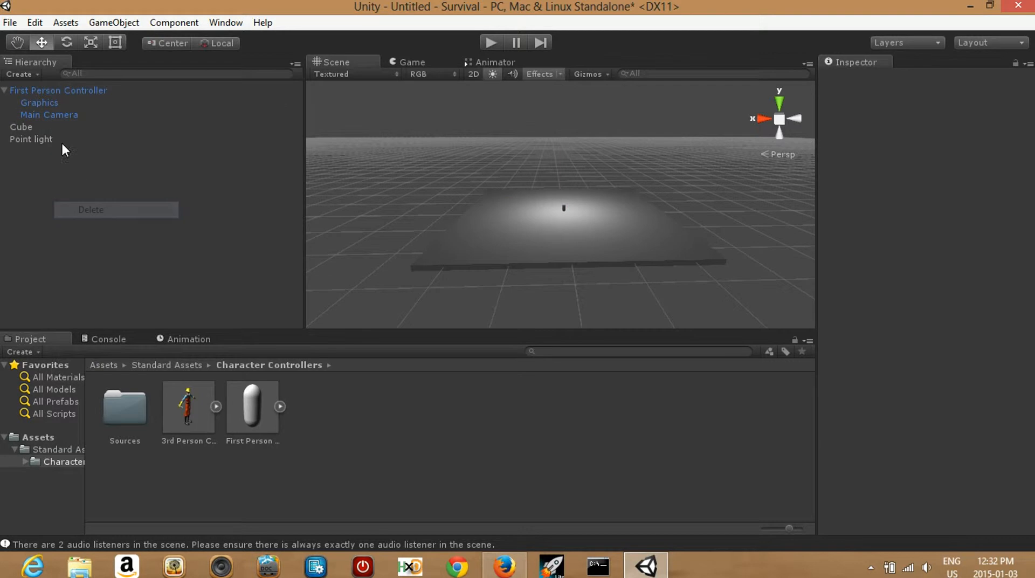
Review the remaining scene objects: the First Person Controller's children, the Cube and the Point light.
click(6, 90)
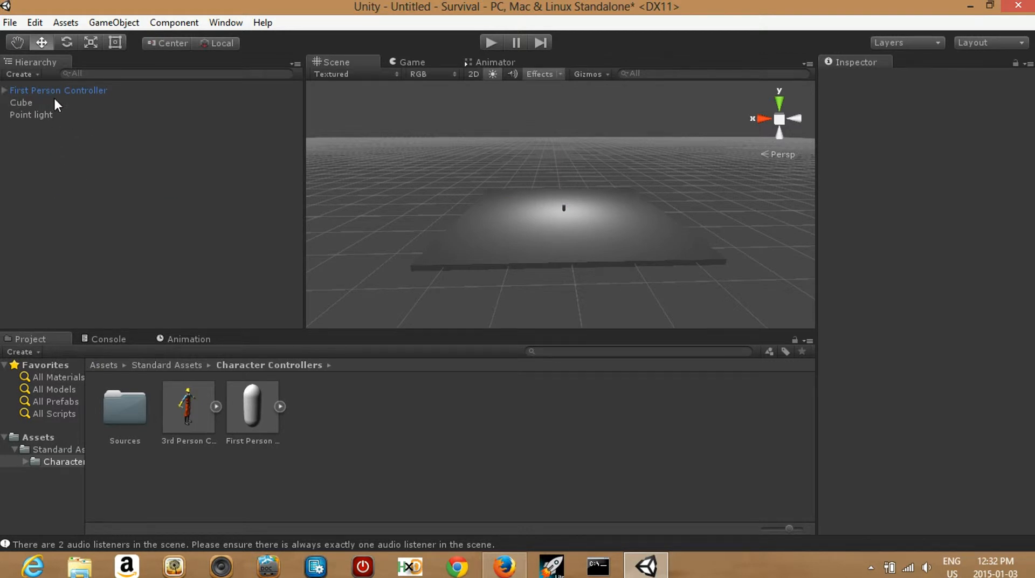
click(40, 92)
click(5, 91)
click(20, 126)
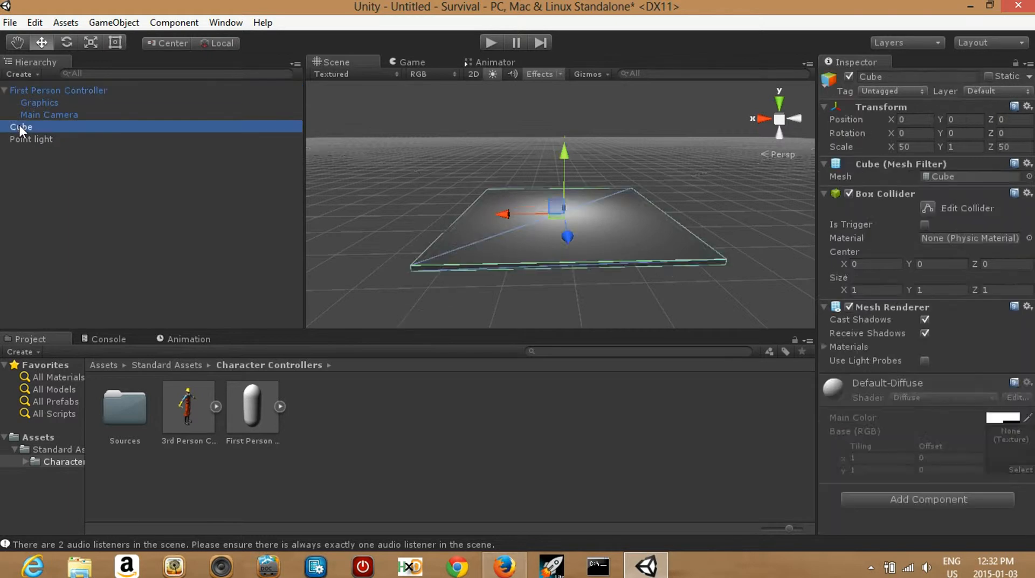
click(31, 137)
click(4, 91)
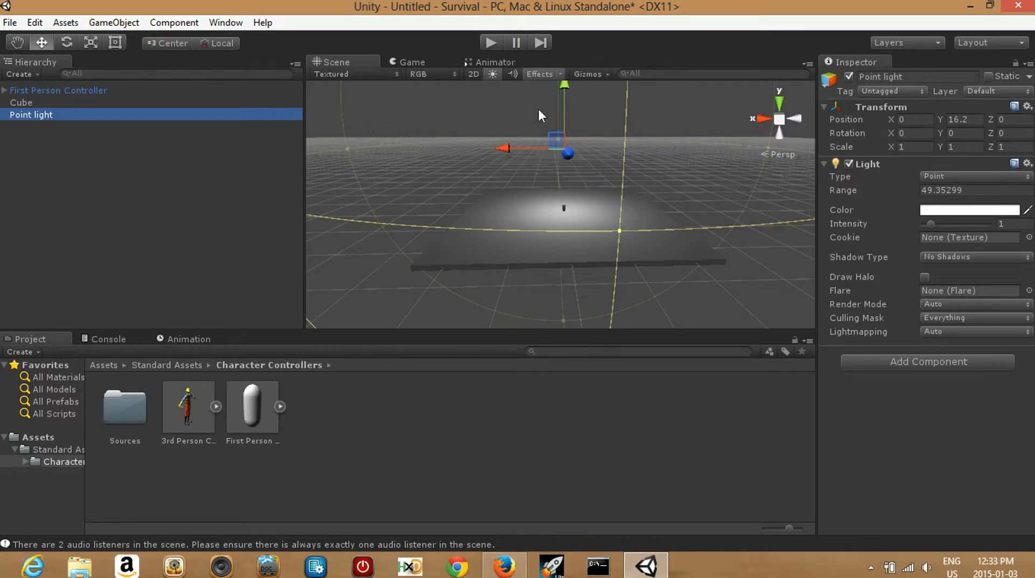
Add a Skybox rendering component to the Main Camera inside the First Person Controller.
click(27, 91)
click(4, 90)
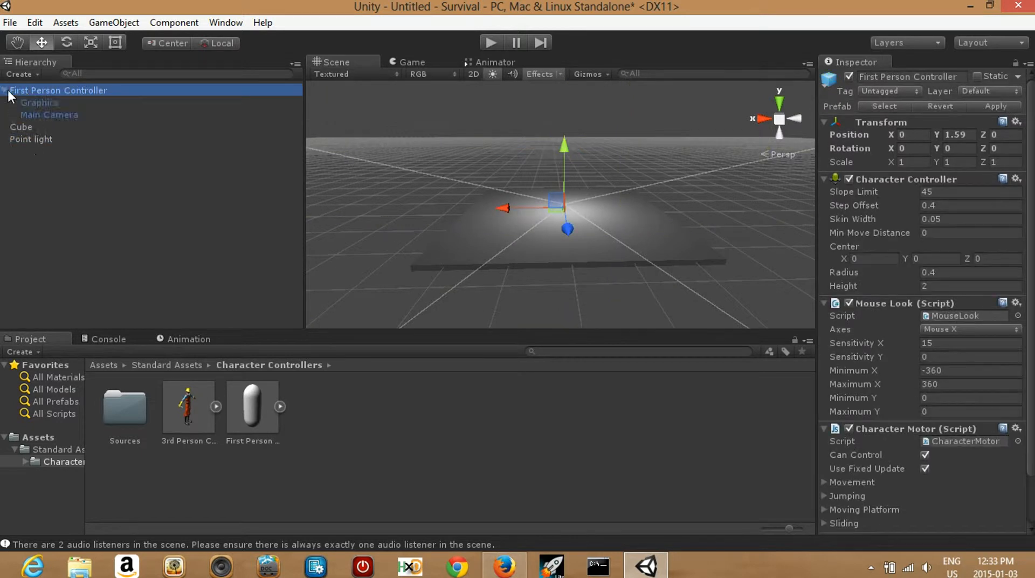
click(50, 116)
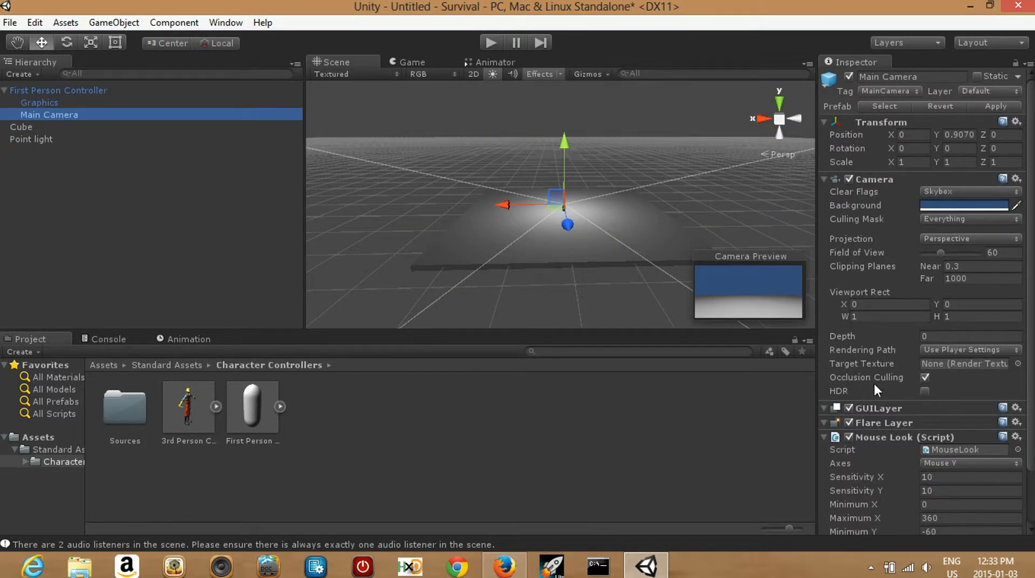
scroll(923, 432, down, 3)
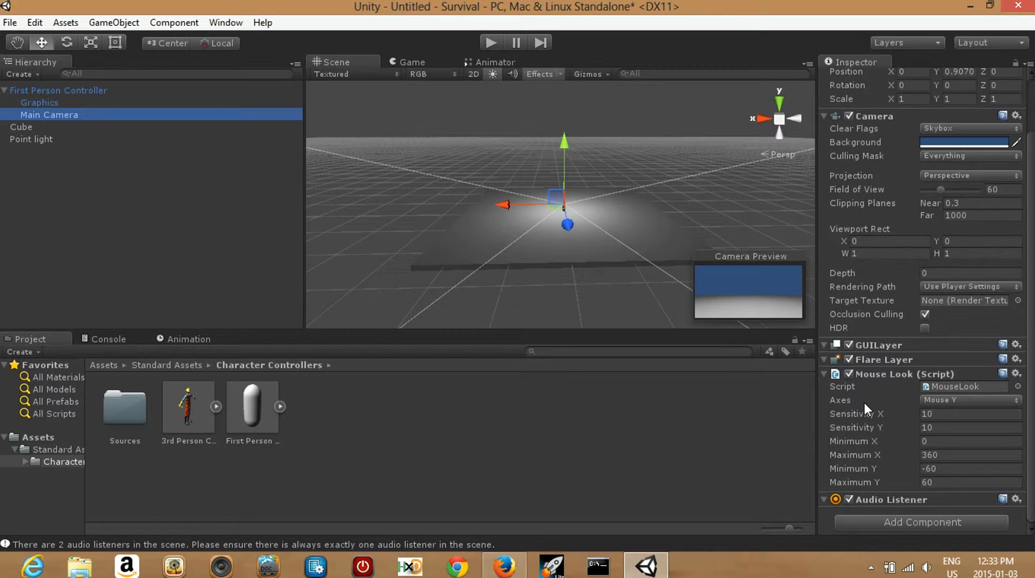
click(890, 526)
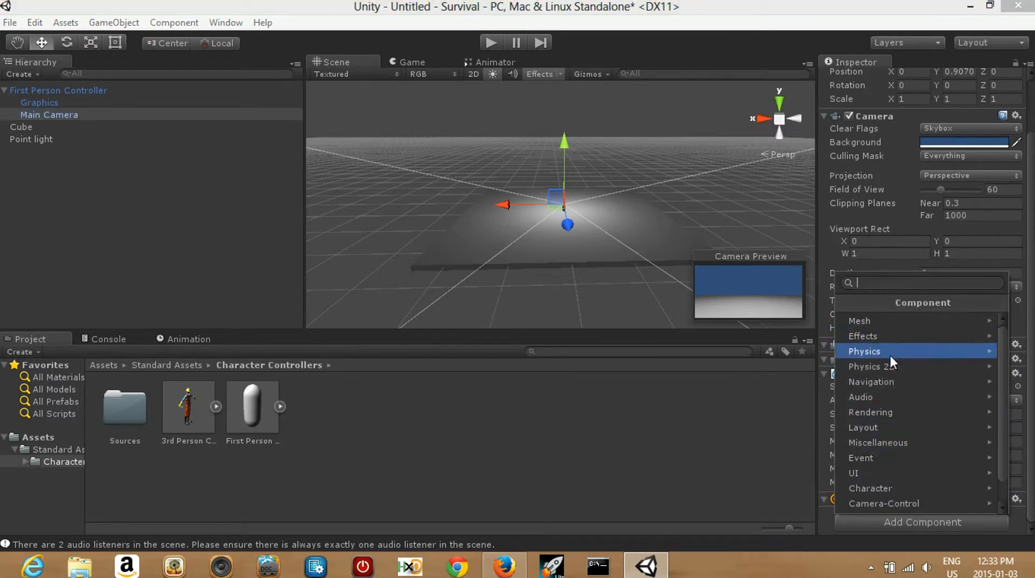
click(883, 411)
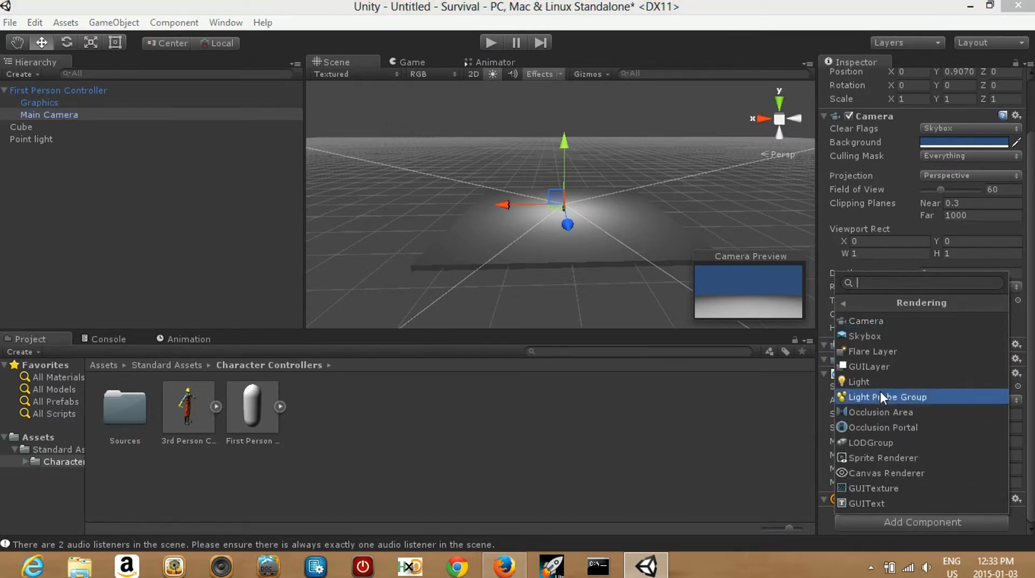
click(878, 337)
scroll(879, 463, down, 2)
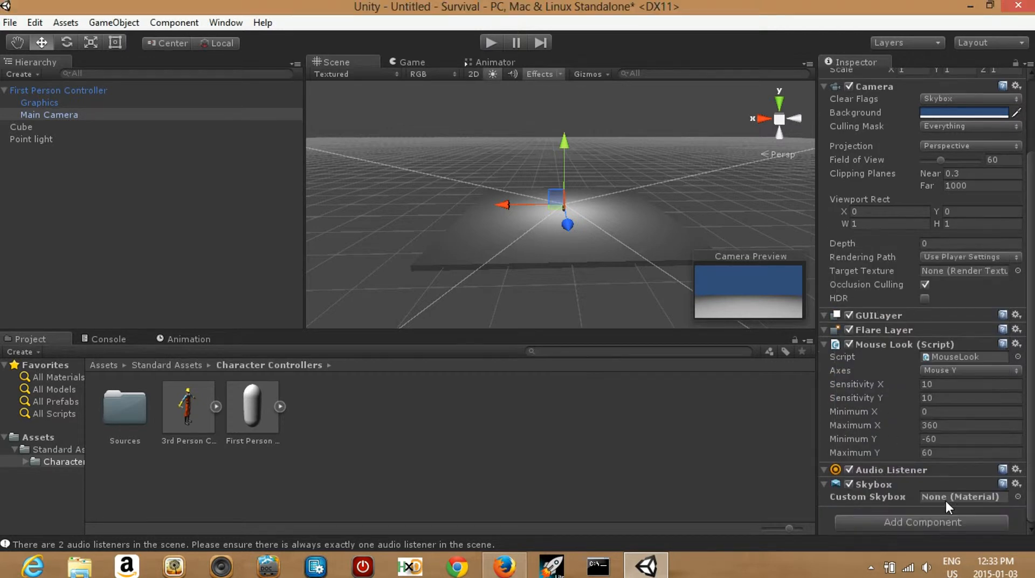
Import the full Skyboxes standard package into the project's Assets.
click(38, 437)
click(19, 452)
click(15, 450)
click(42, 436)
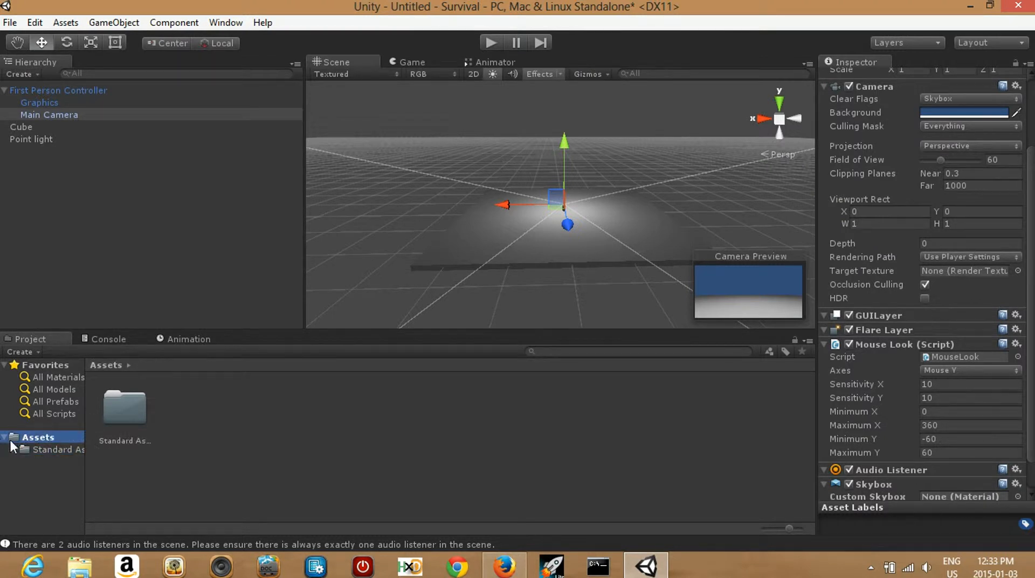
right_click(280, 434)
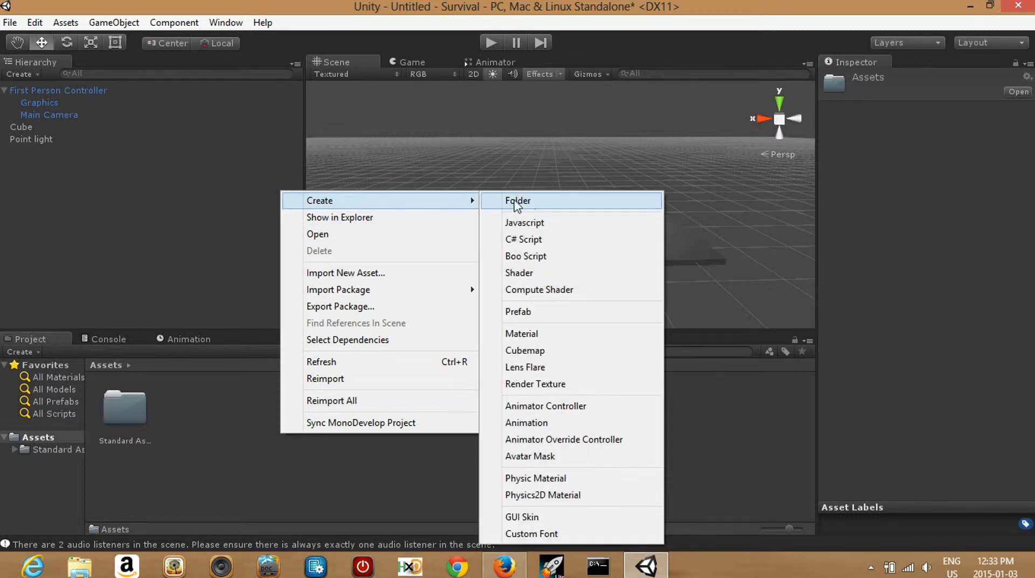
mouse_move(416, 289)
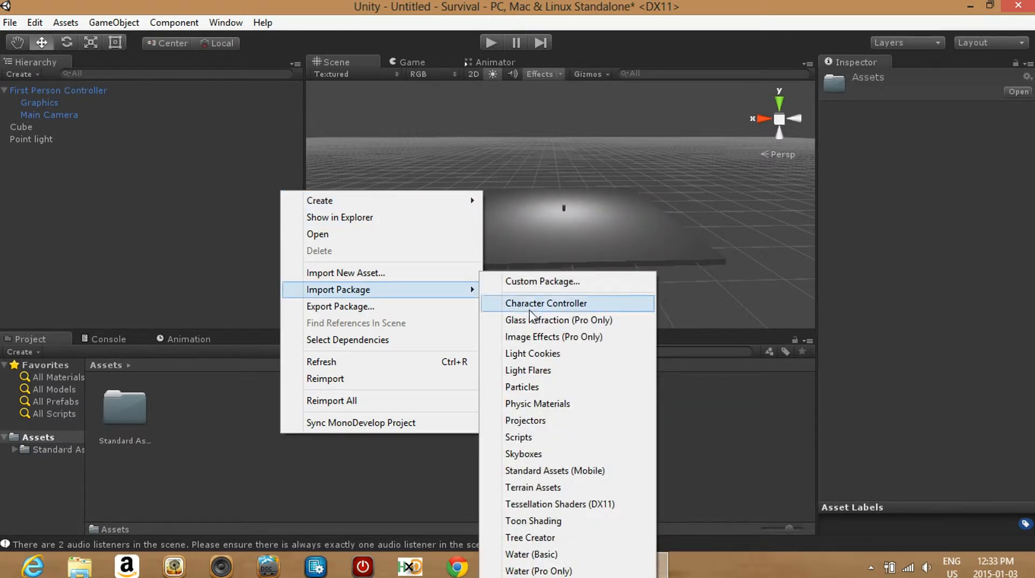
click(535, 454)
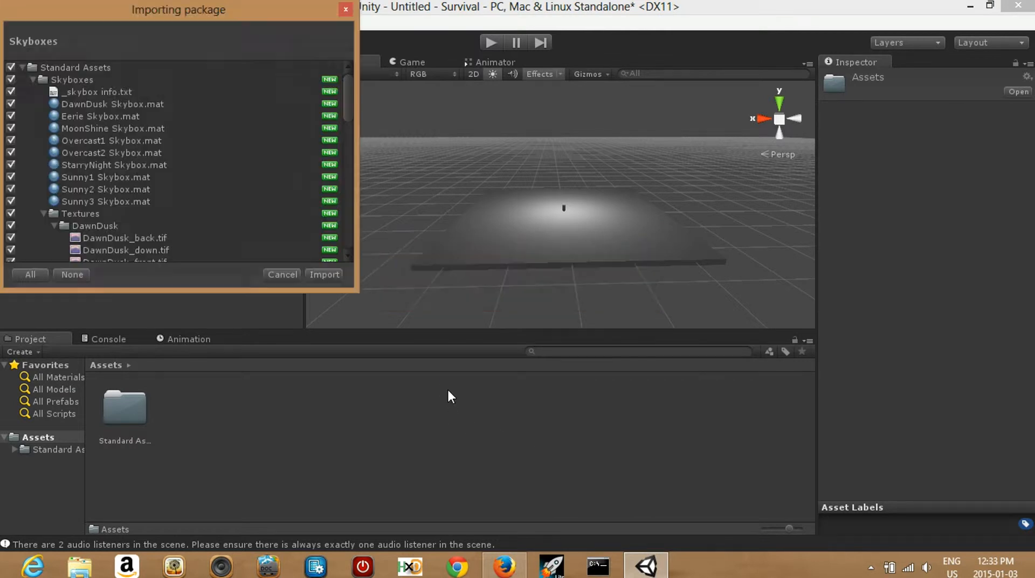
click(322, 272)
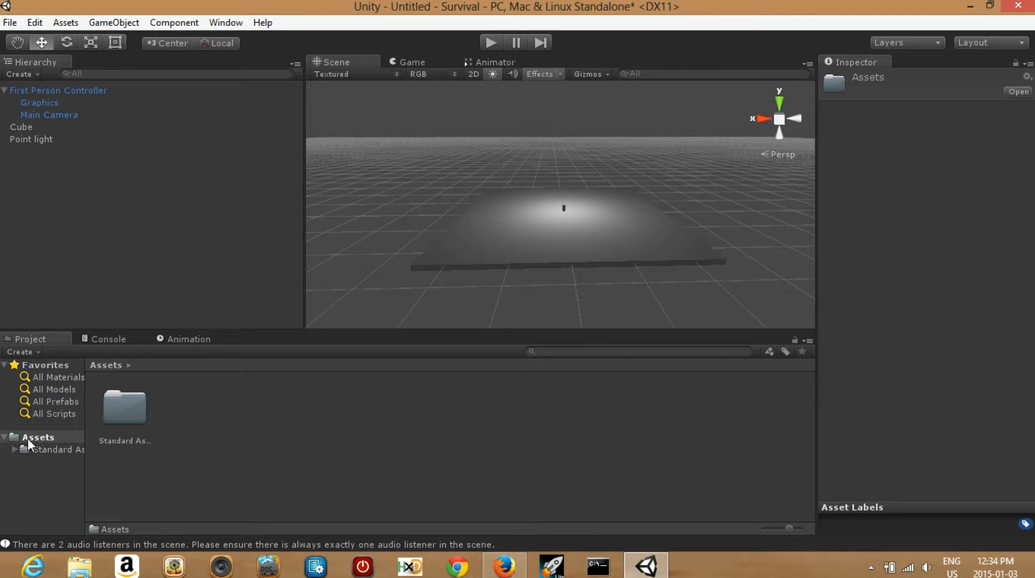
Open the Skyboxes folder in Standard Assets and examine the skybox materials from DawnDusk to Sunny3.
double_click(127, 410)
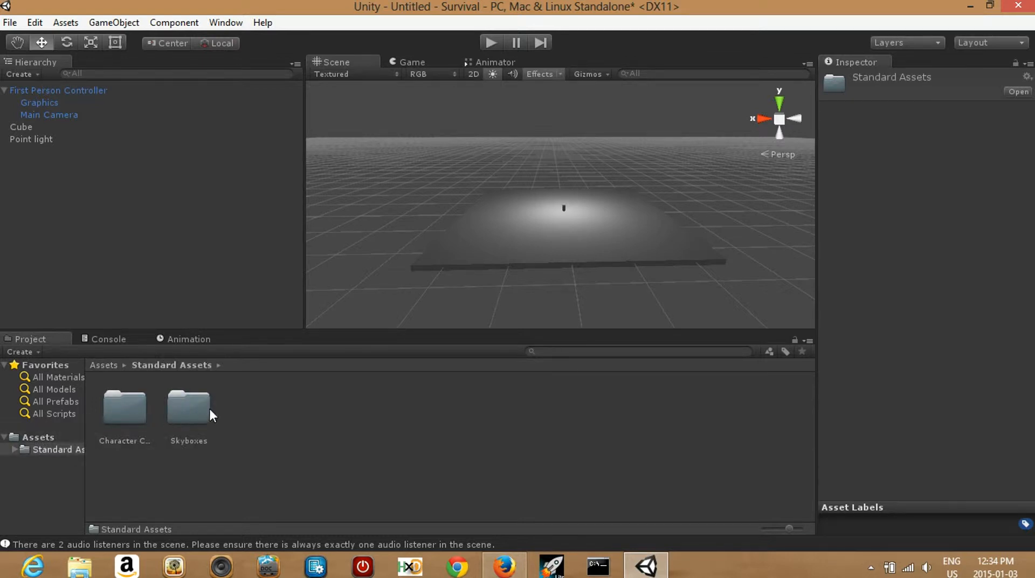
double_click(188, 409)
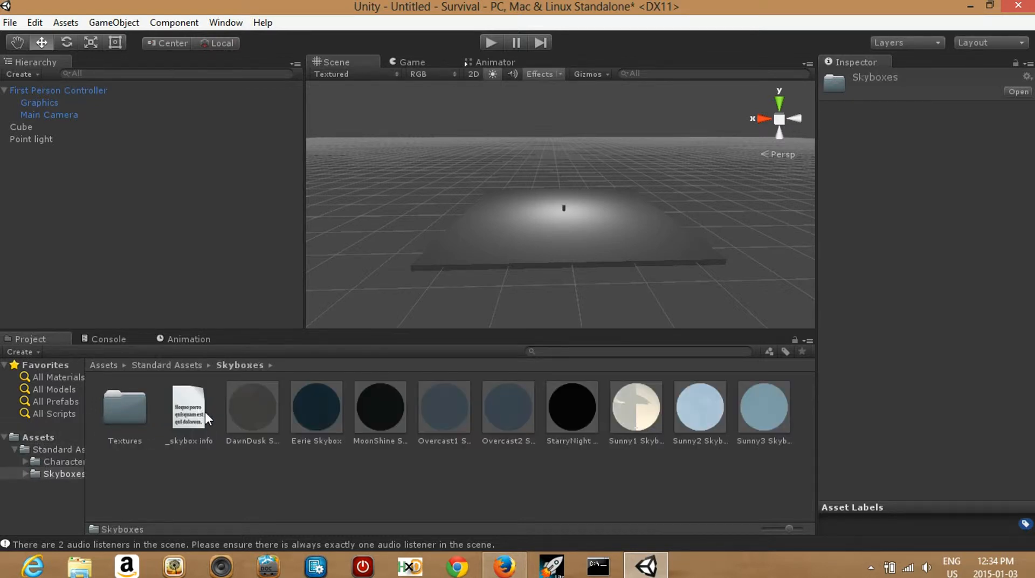
click(263, 409)
click(316, 405)
click(380, 403)
click(443, 403)
click(507, 403)
click(584, 394)
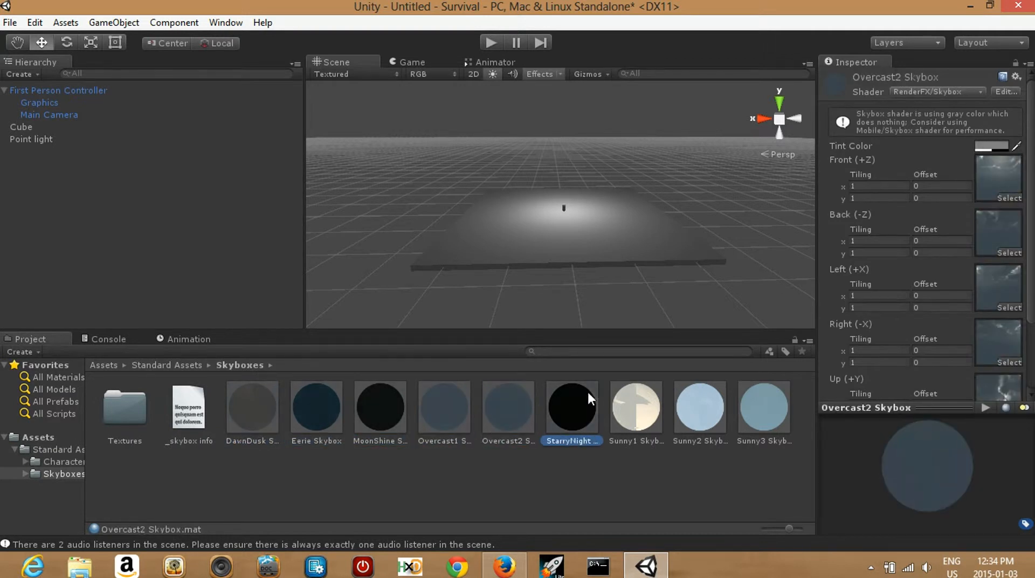
click(657, 417)
click(695, 418)
click(745, 412)
click(712, 405)
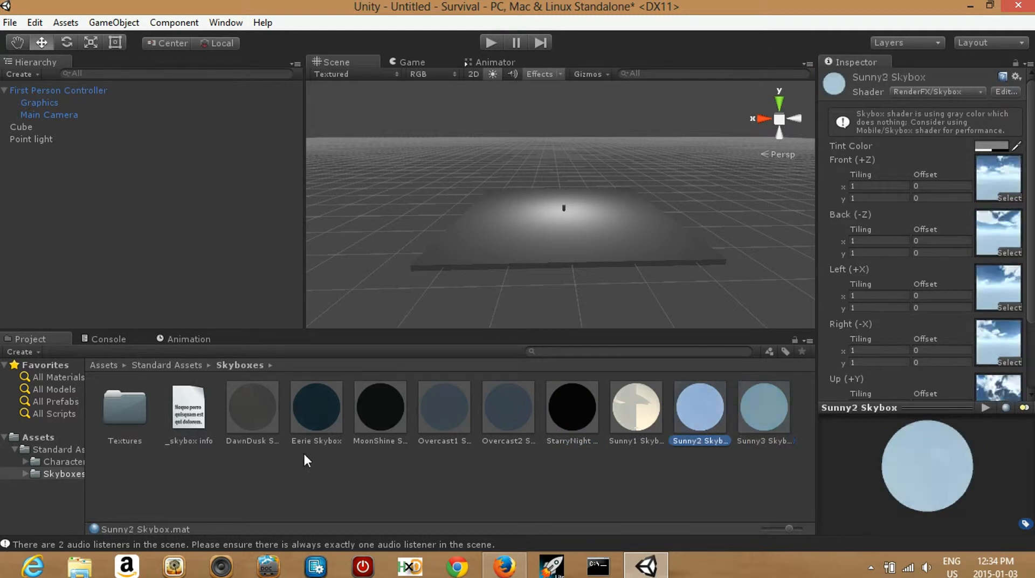
Try DawnDusk Skybox as the Main Camera's custom skybox material, and replace it with Sunny2 Skybox.
click(33, 116)
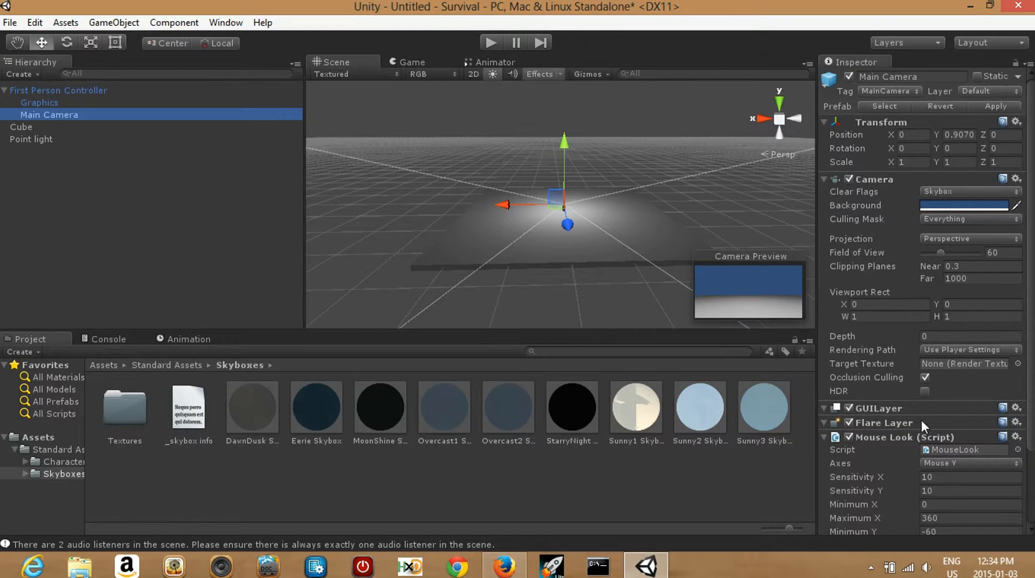
scroll(921, 422, down, 3)
click(245, 389)
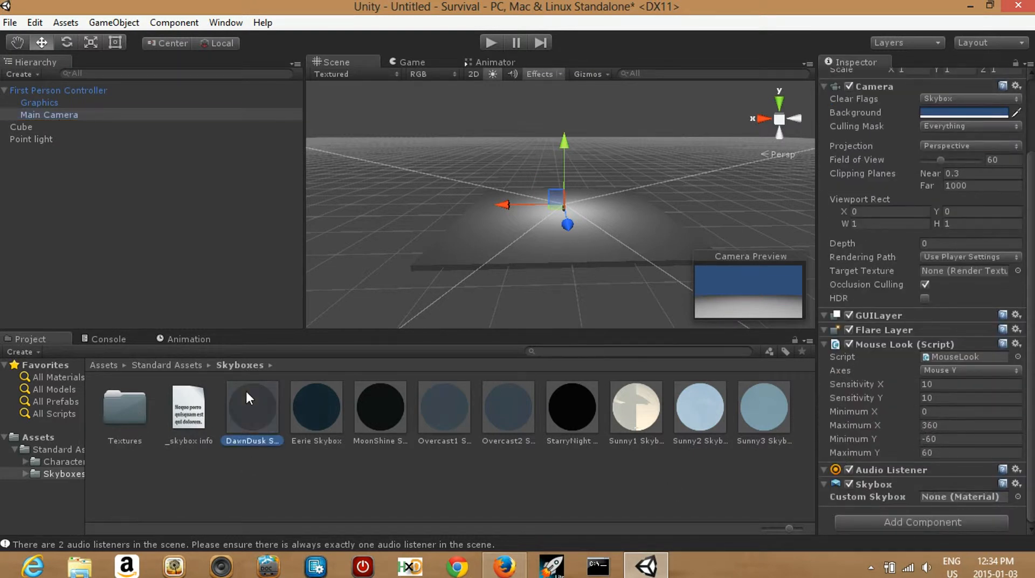
click(405, 62)
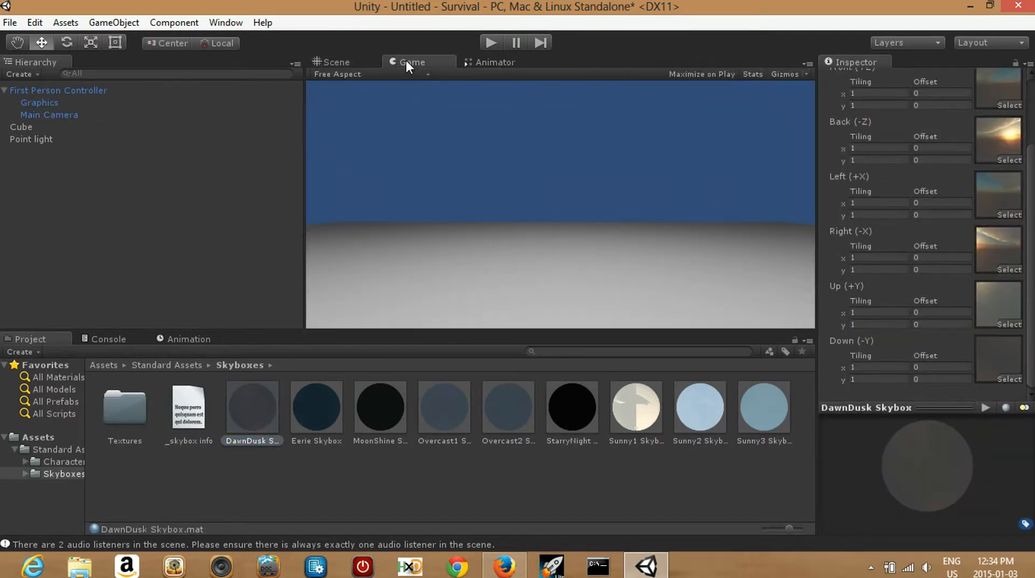
click(32, 115)
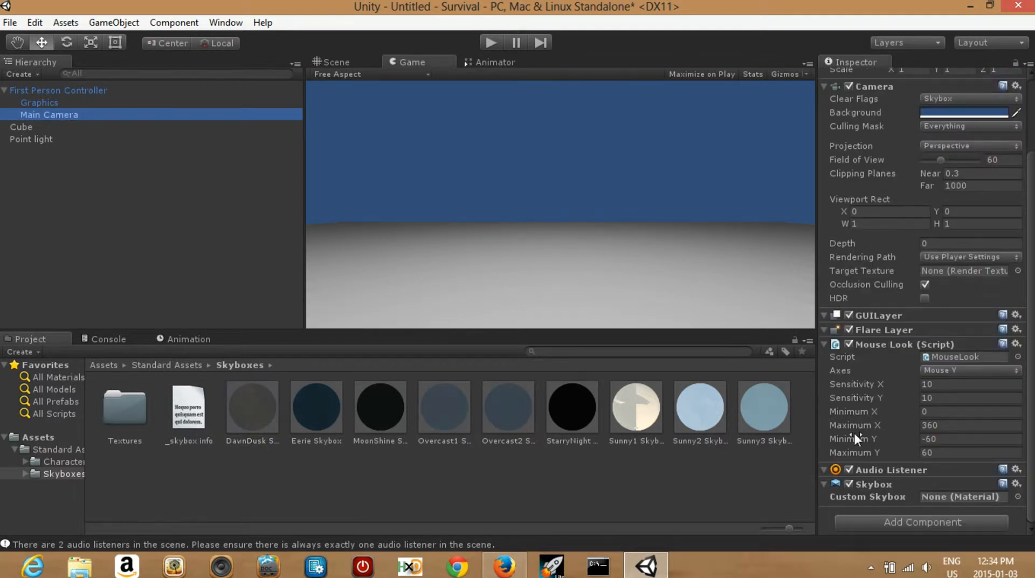
drag(247, 400, 942, 495)
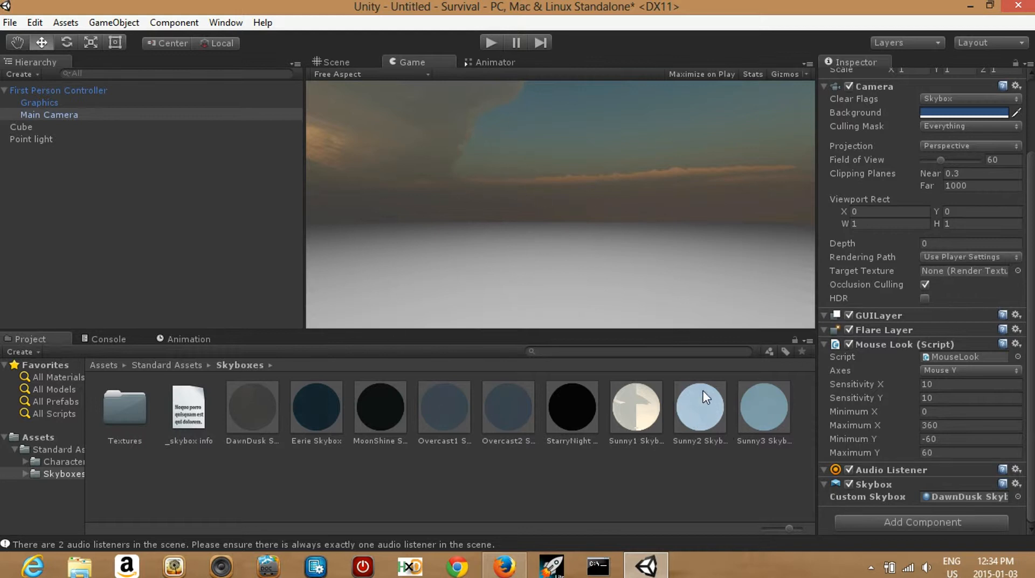
drag(690, 420, 949, 495)
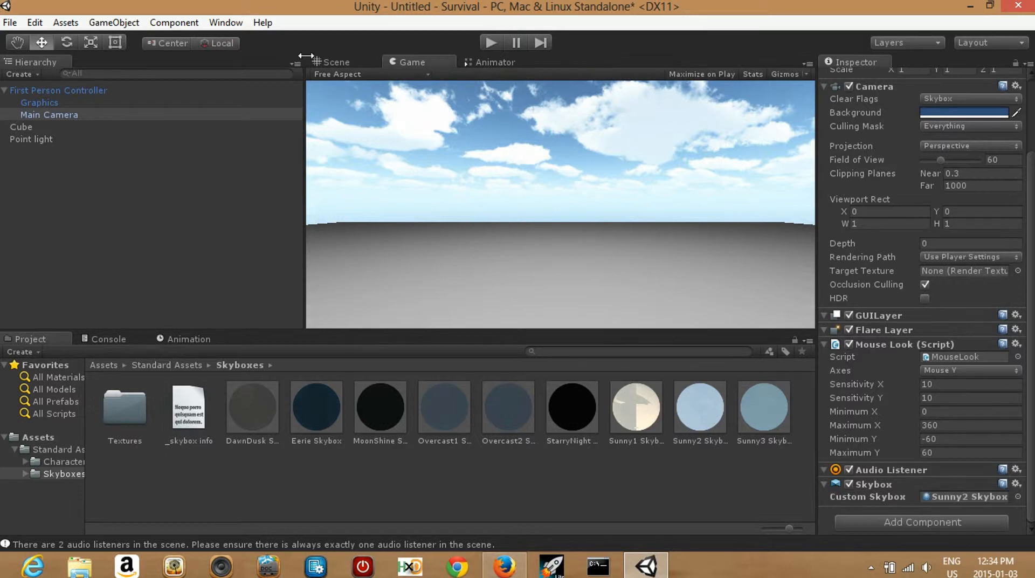
Play-test the scene with the Sunny2 sky by looking around in first person, and stop the test.
click(340, 62)
click(412, 64)
click(485, 39)
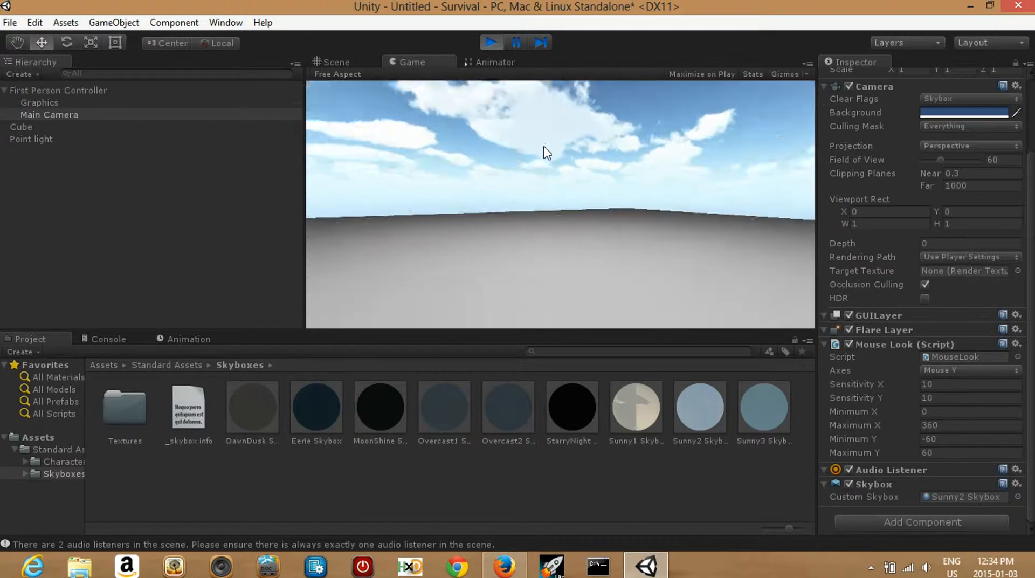
click(480, 44)
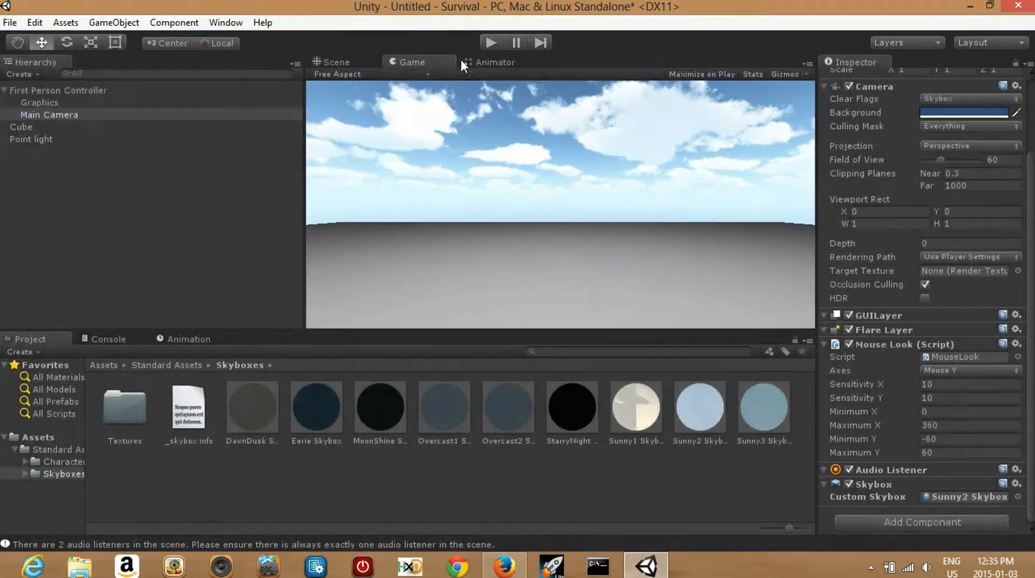
click(361, 62)
click(399, 62)
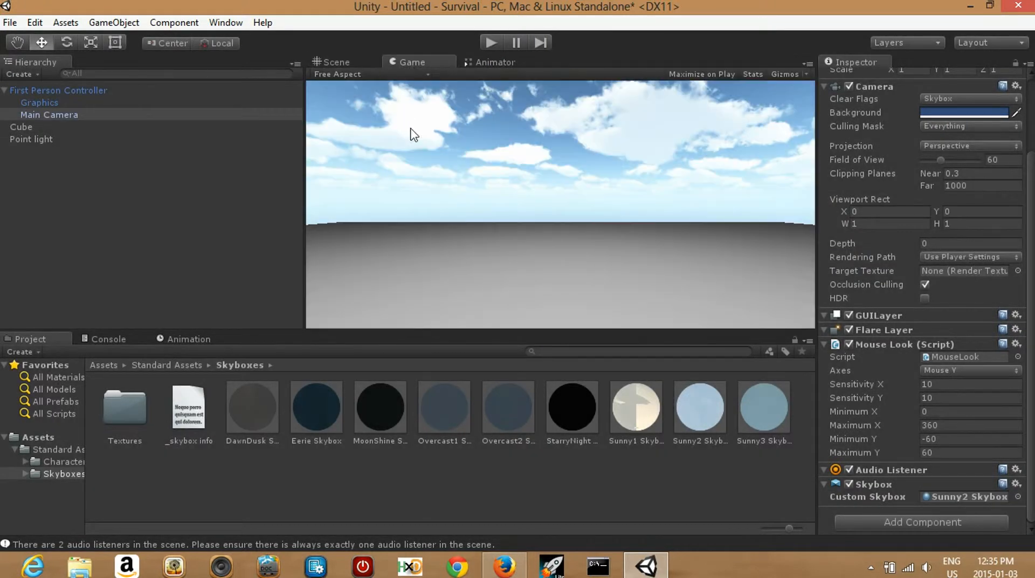
Examine the platform and First Person Controller in the Scene view from several angles, and review the objects in the hierarchy.
click(4, 90)
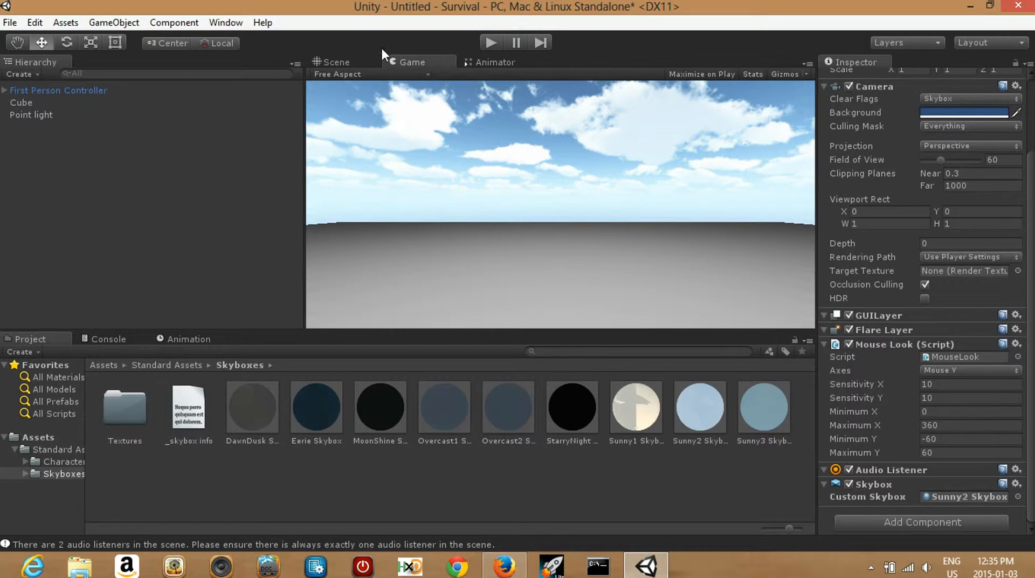
click(338, 62)
alt+drag(505, 218, 558, 261)
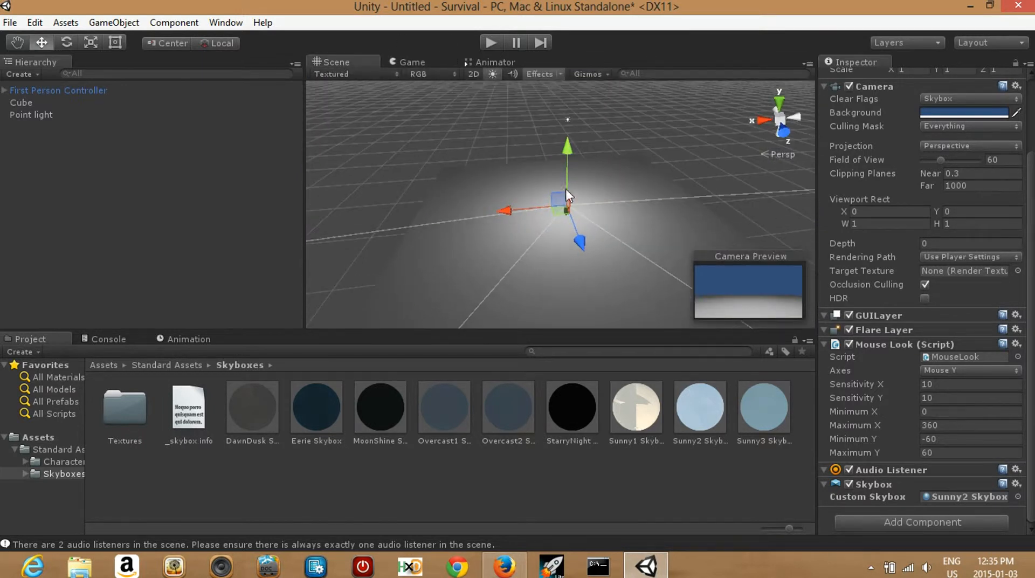
scroll(530, 195, up, 3)
click(562, 256)
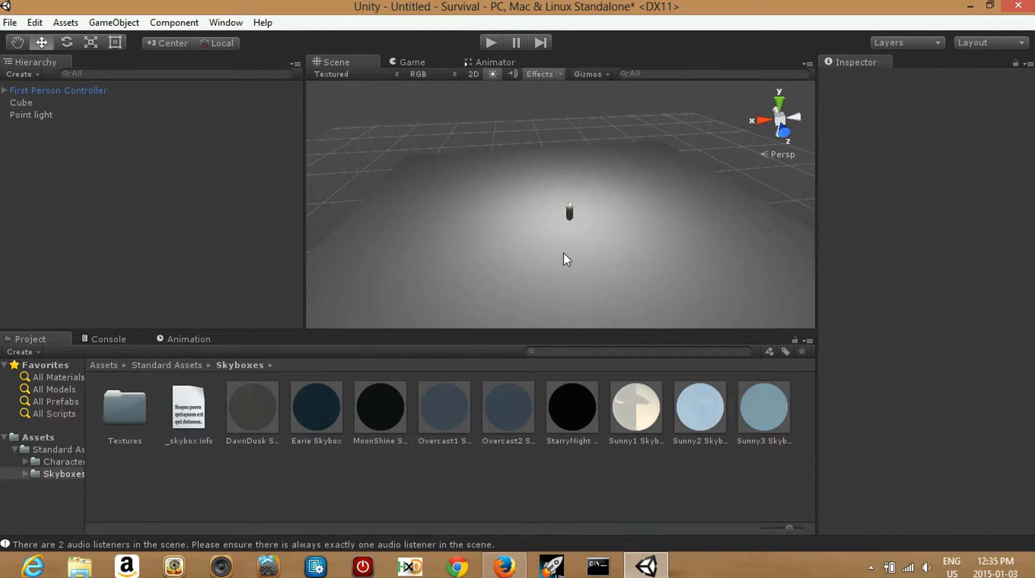
click(564, 217)
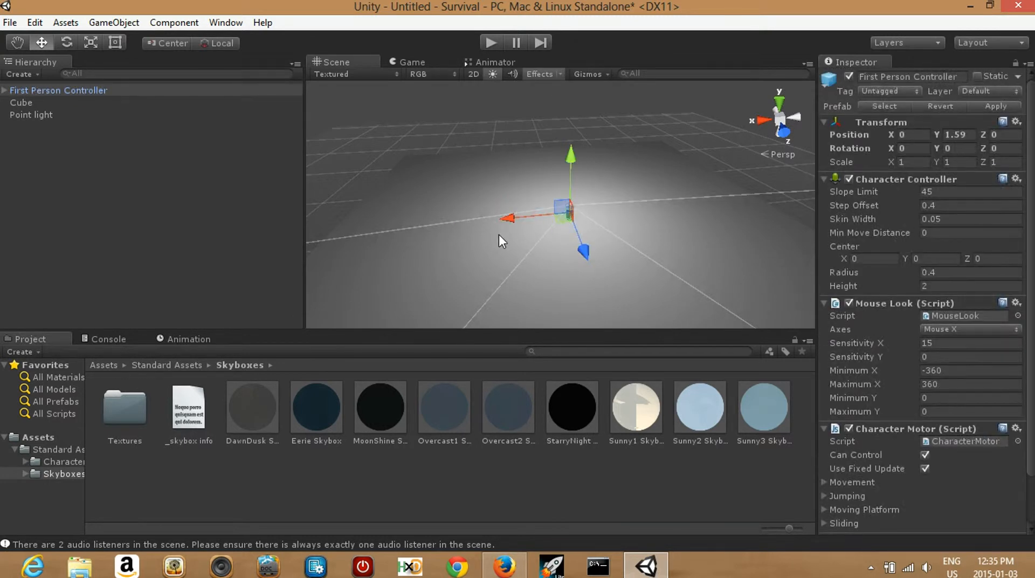
alt+drag(513, 267, 508, 203)
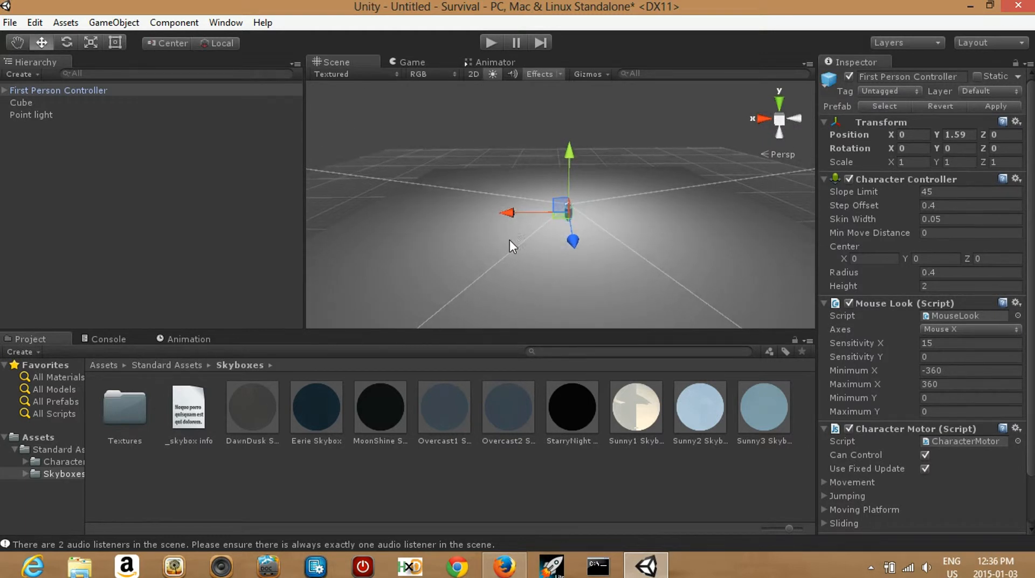
key(alt)
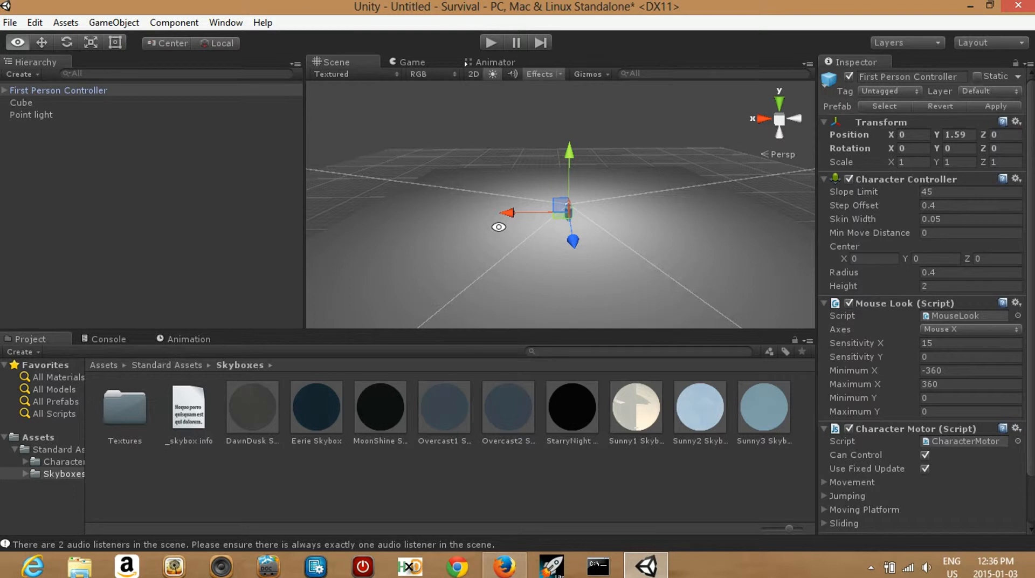
scroll(496, 207, down, 3)
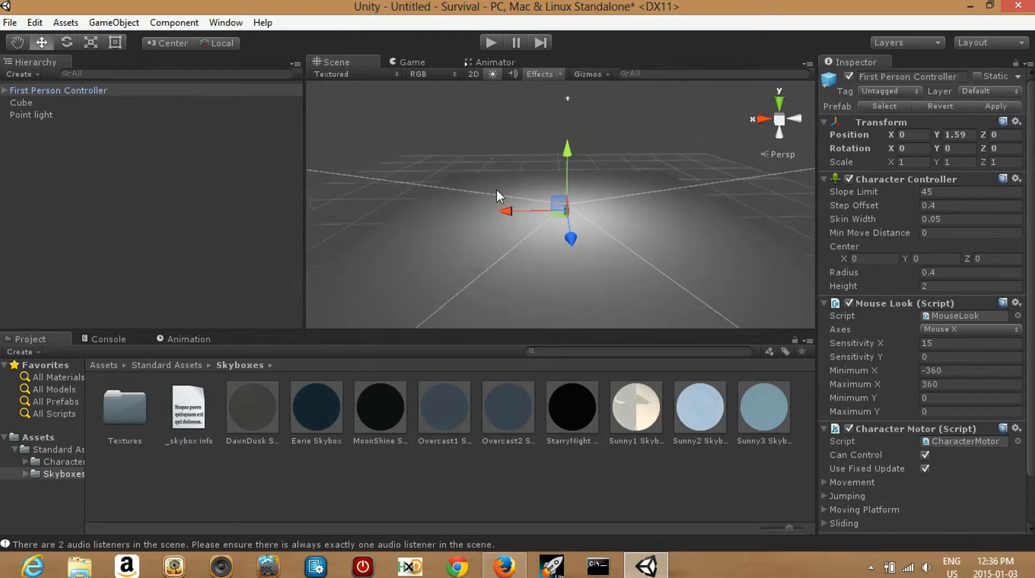
mouse_move(494, 242)
alt+mouse_down()
mouse_move(478, 206)
mouse_move(483, 173)
mouse_move(522, 209)
mouse_move(500, 228)
mouse_move(508, 231)
alt+mouse_up()
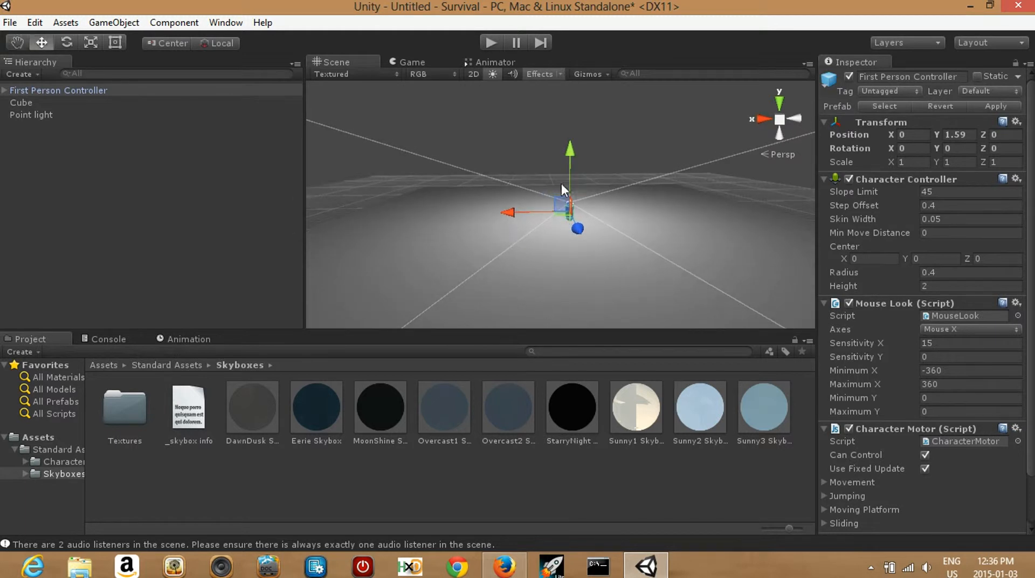
click(511, 174)
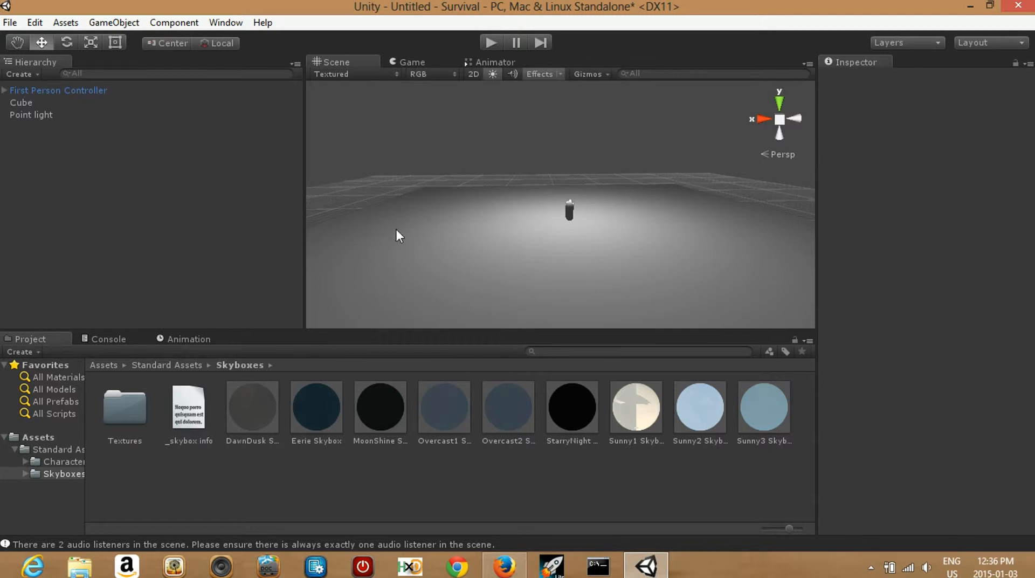
click(17, 90)
click(21, 102)
click(25, 114)
click(39, 89)
click(37, 127)
Add a new 3D Cube to the scene beside the First Person Controller.
click(121, 24)
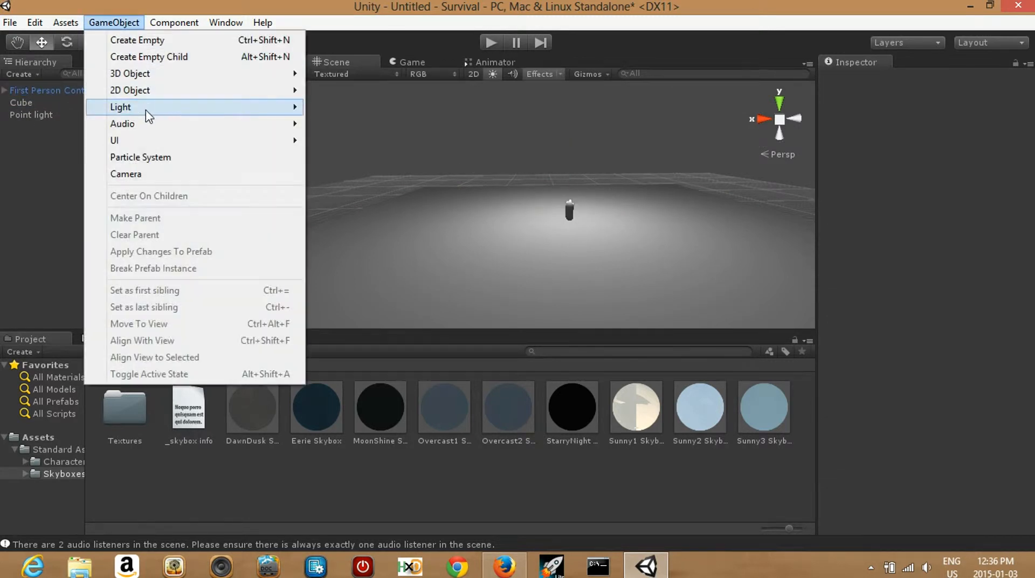
mouse_move(179, 80)
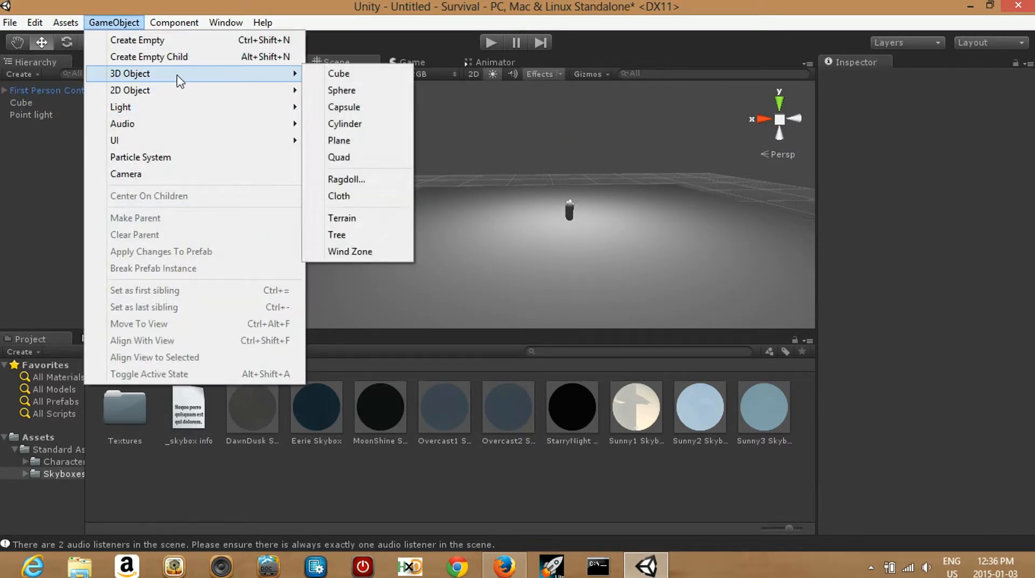
click(339, 76)
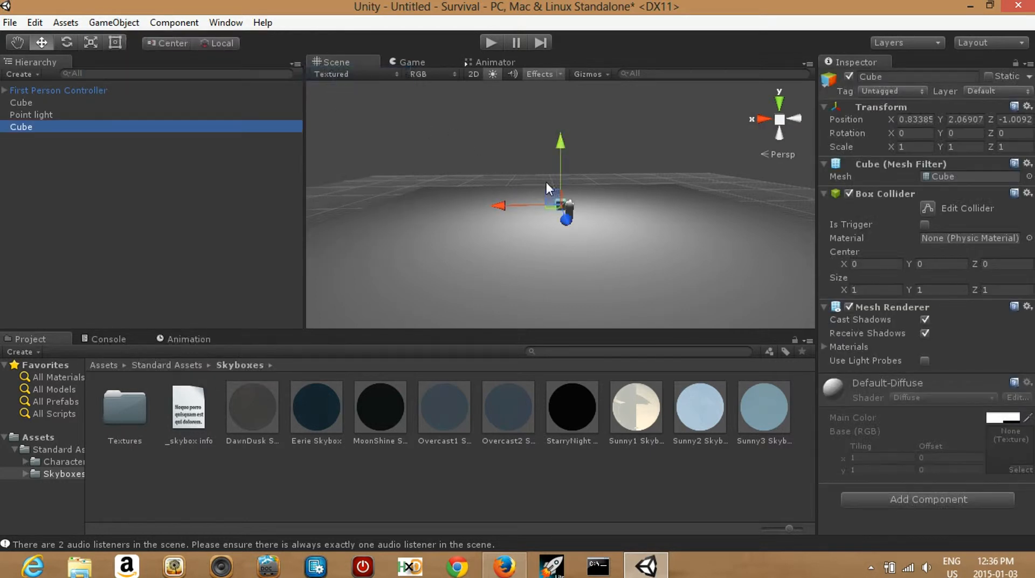
Scale the new cube into a wall by setting its Y scale to 8 and Z scale to 10.
click(917, 147)
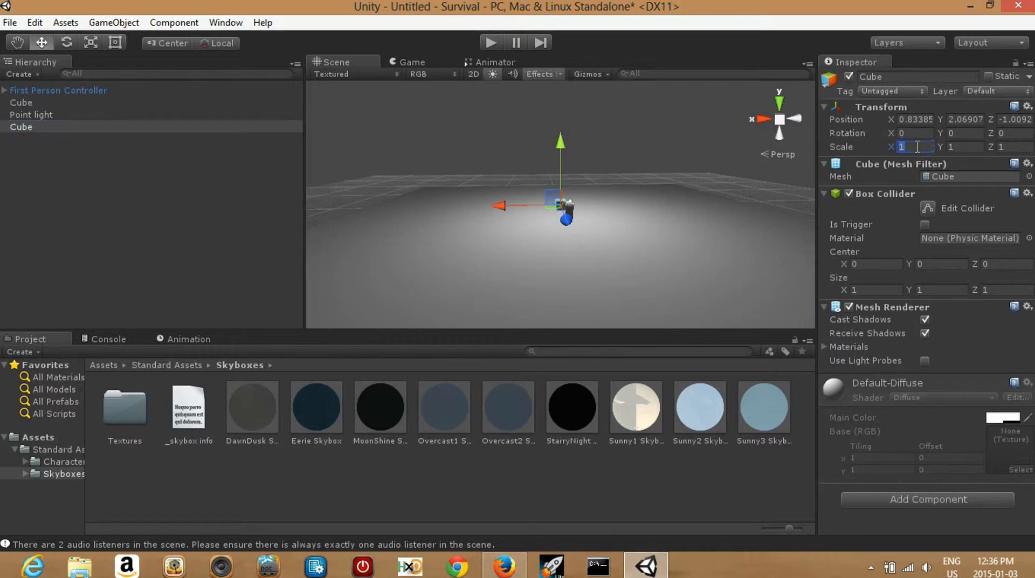
click(966, 146)
text(5)
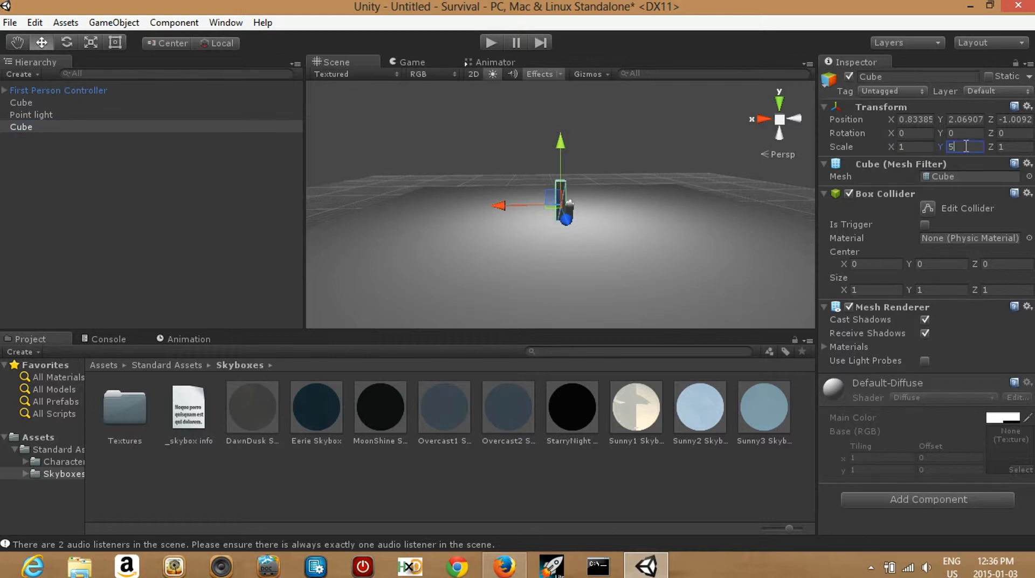
key(BackSpace)
text(8)
key(BackSpace)
text(10)
key(BackSpace)
key(BackSpace)
text(8)
click(1027, 146)
text(2)
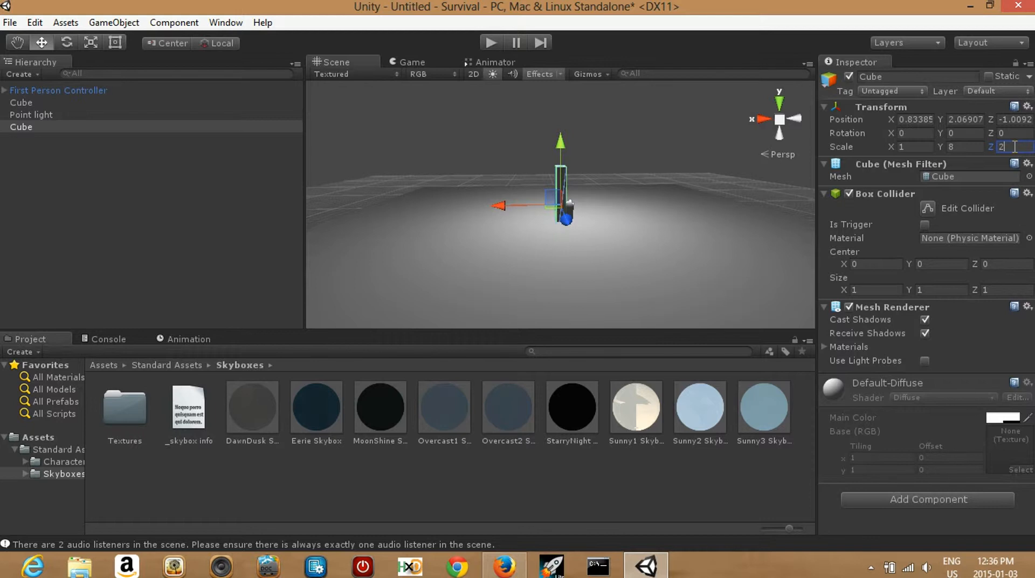
key(BackSpace)
text(10)
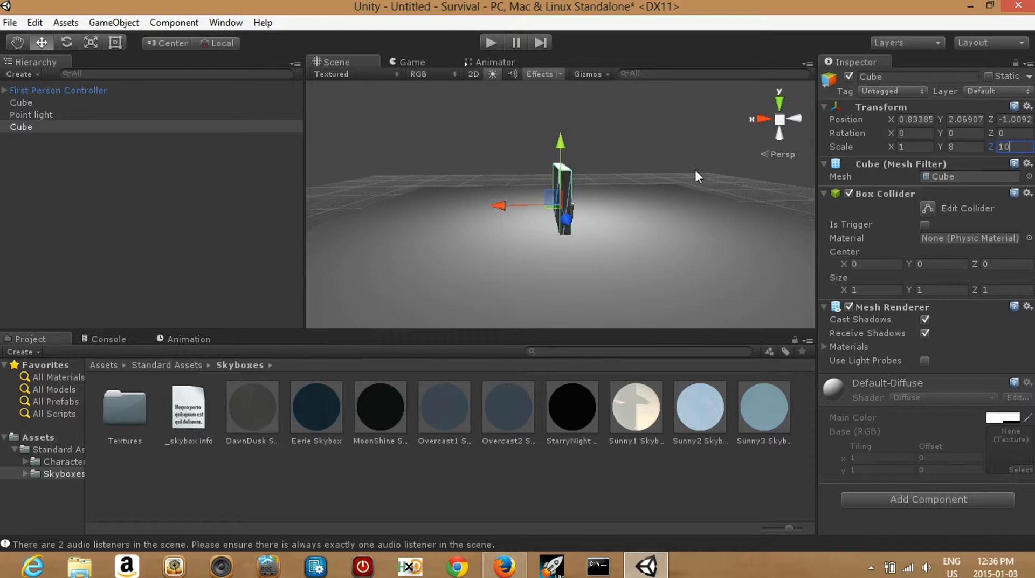
scroll(587, 184, down, 1)
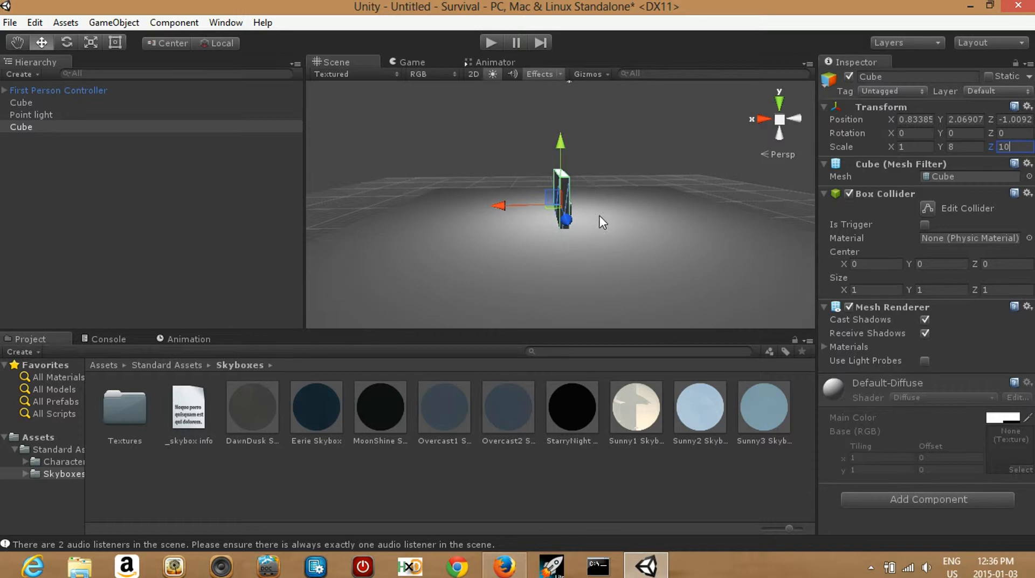
Move the wall beside the First Person Controller to about X 2.15, Z -4.96, and deselect it.
alt+drag(602, 221, 142, 324)
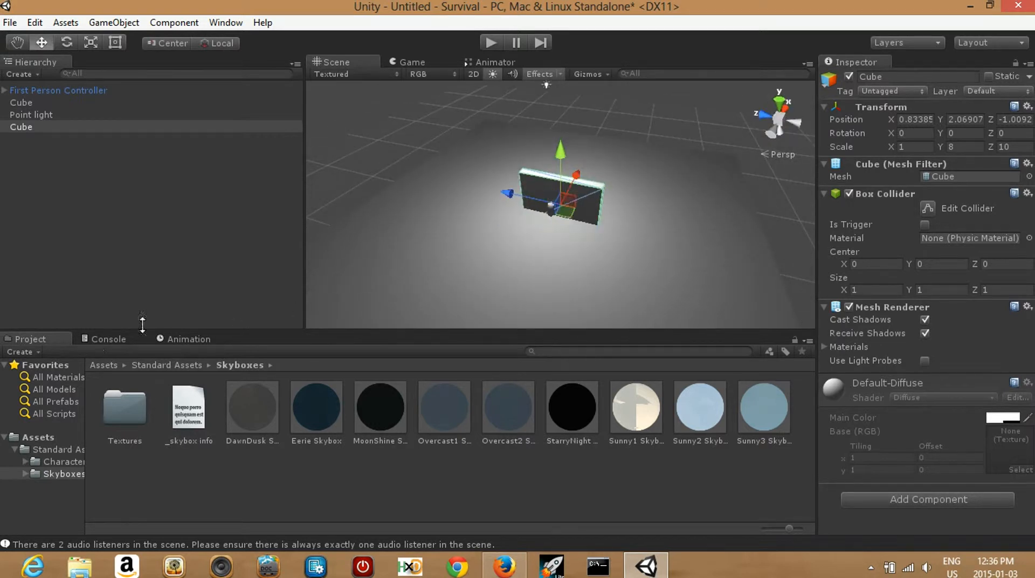
alt+drag(593, 192, 518, 205)
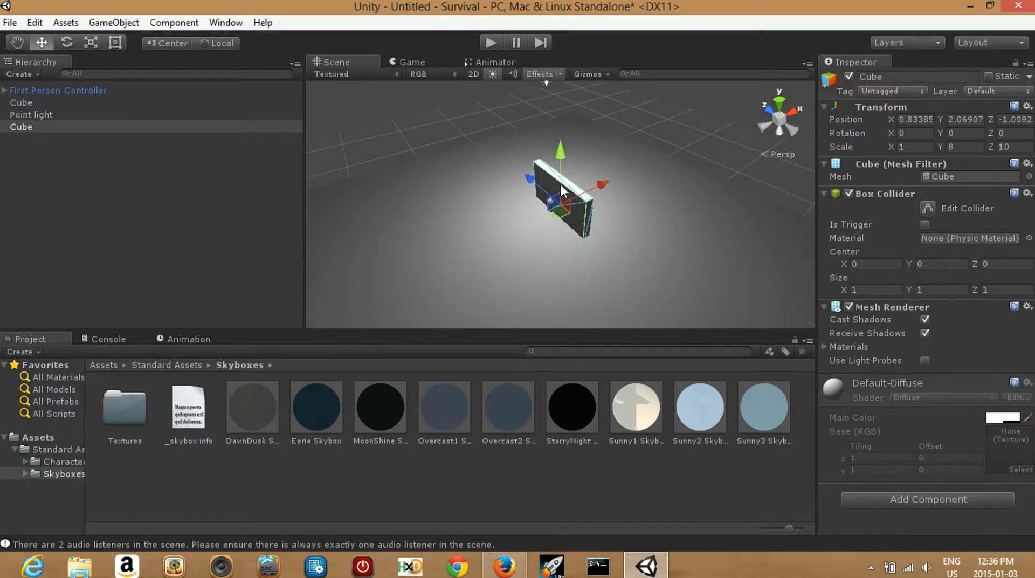
drag(608, 183, 616, 180)
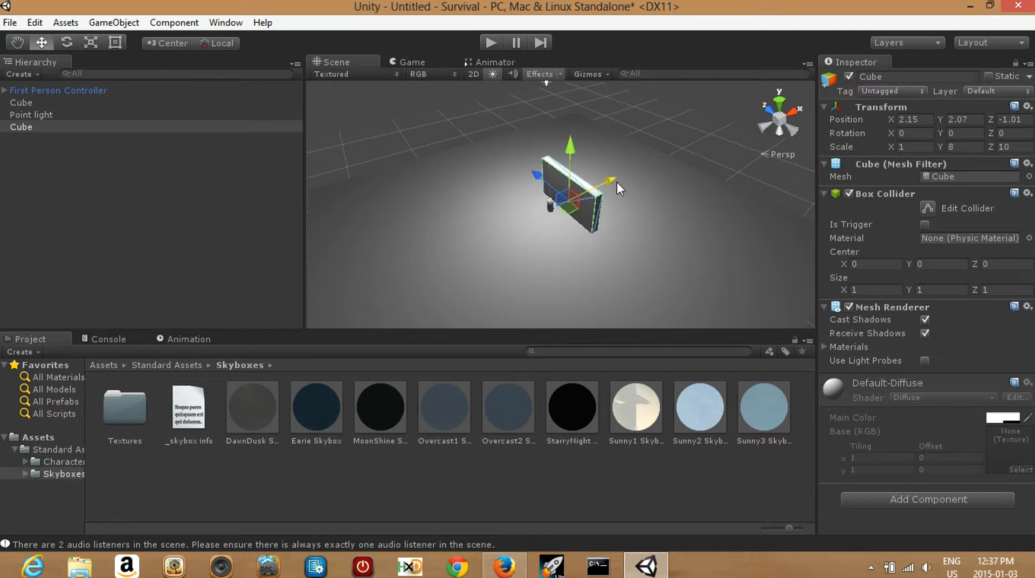
drag(539, 173, 565, 237)
click(539, 254)
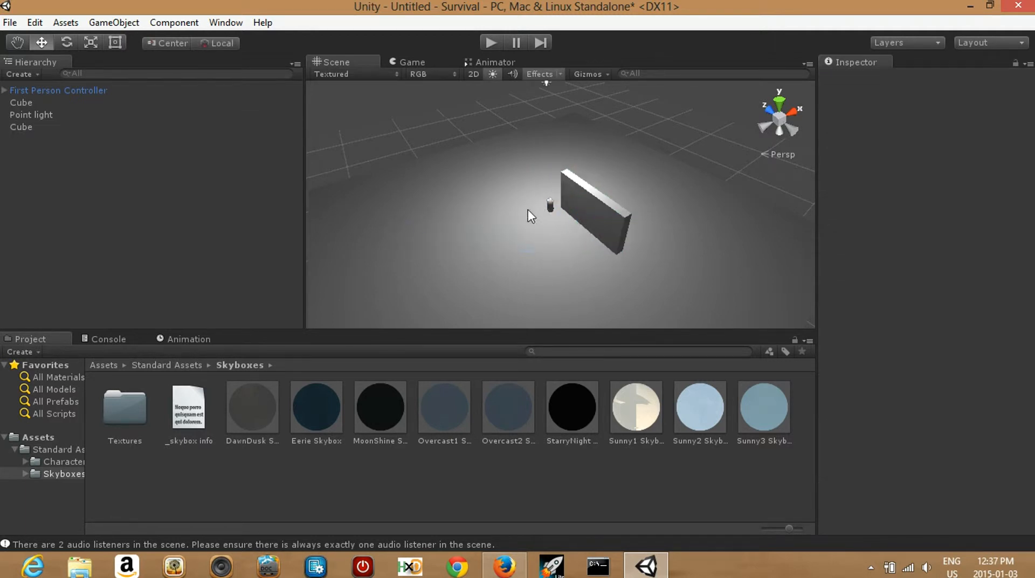
Duplicate the wall cube twice and select the last copy in the hierarchy.
click(592, 199)
alt+drag(589, 215, 364, 196)
right_click(17, 127)
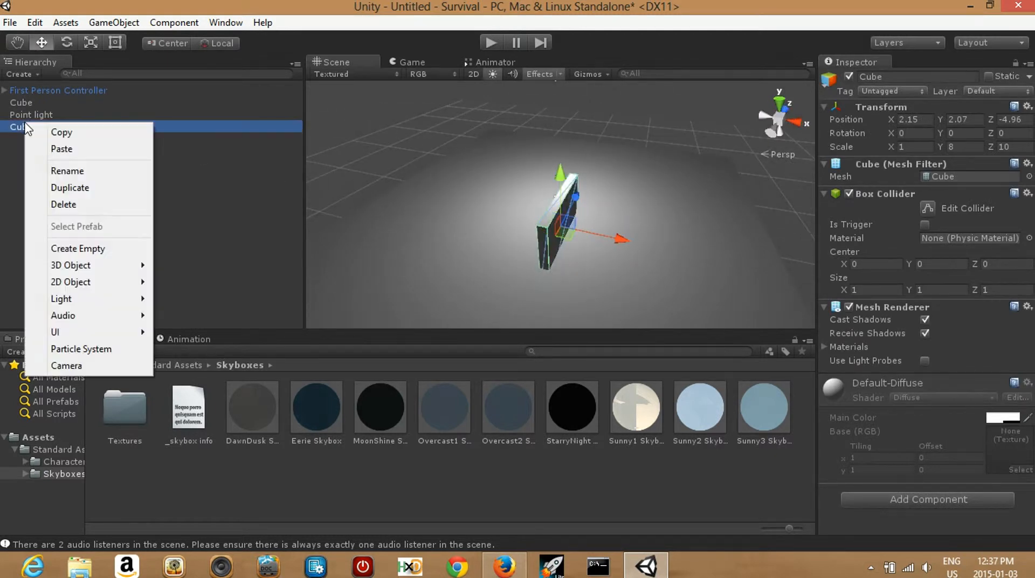
click(67, 187)
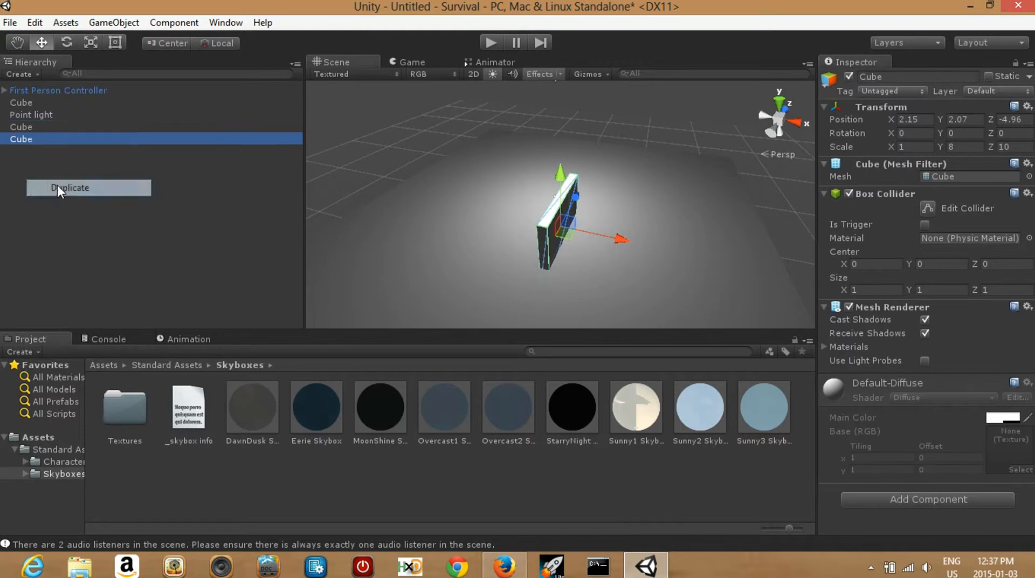
right_click(23, 138)
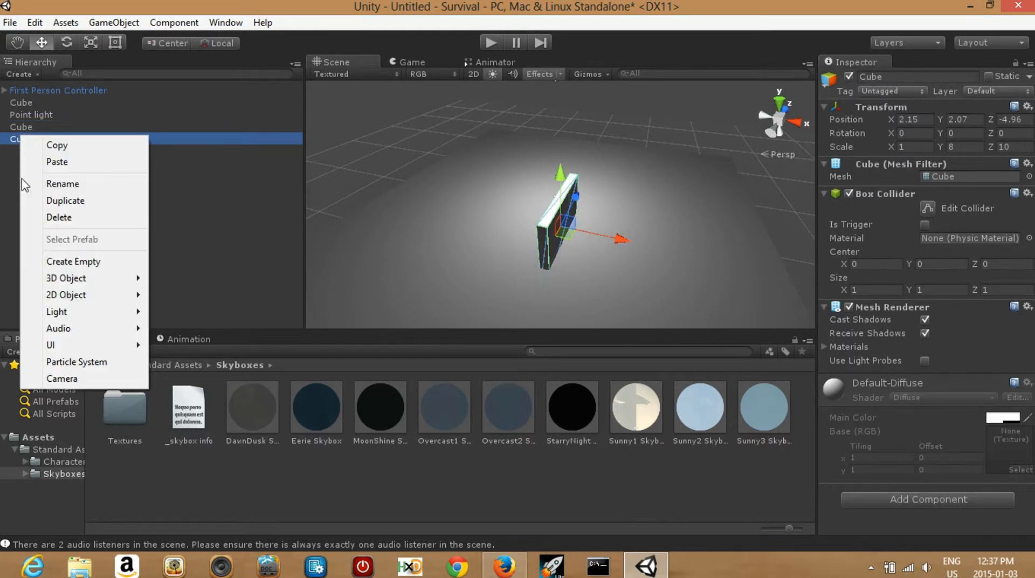
click(52, 203)
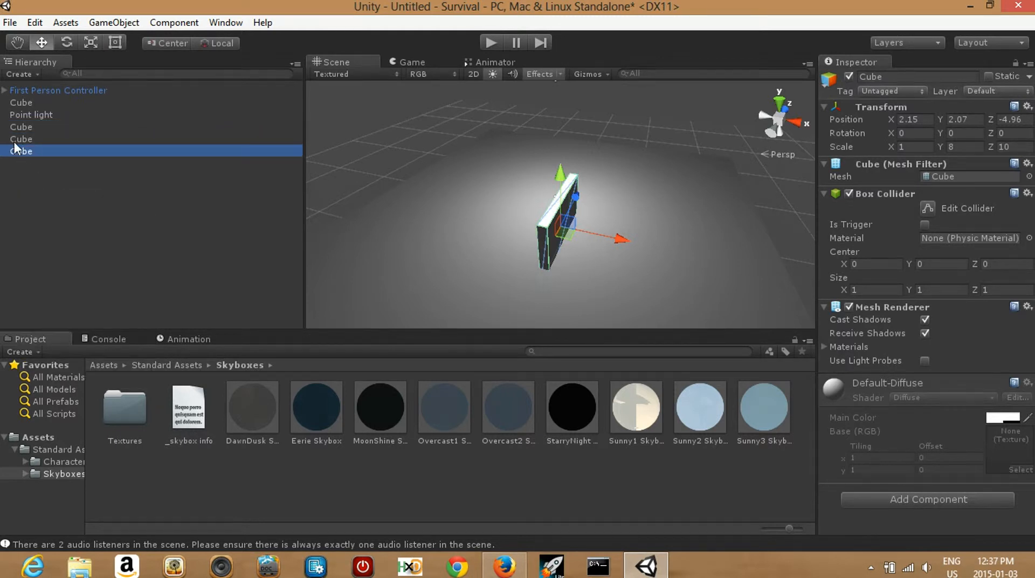
click(17, 129)
click(19, 139)
click(23, 157)
click(26, 154)
Try rotating the selected wall copy 90 degrees about the X axis and about the Z axis.
click(65, 33)
click(67, 43)
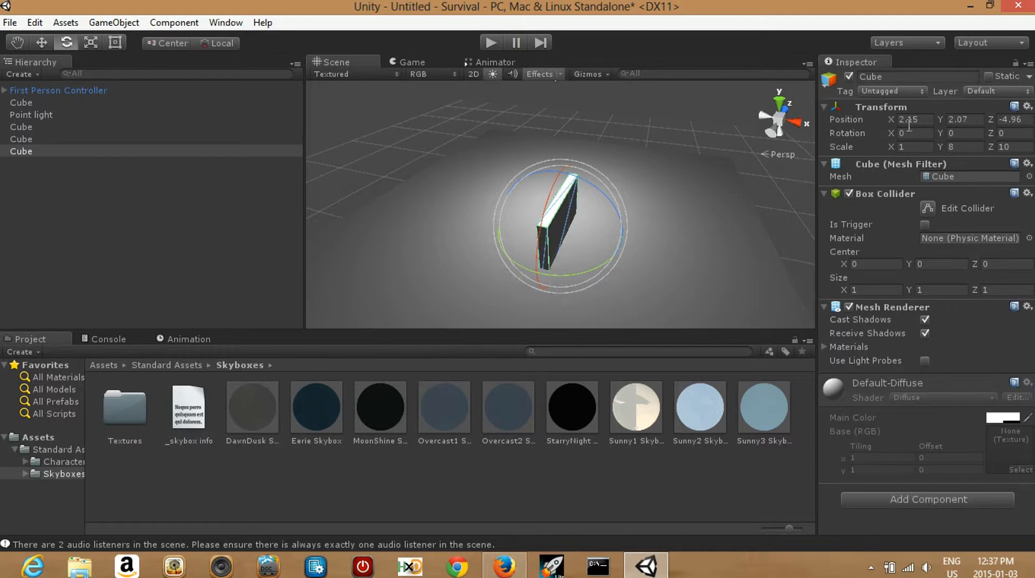
click(922, 133)
text(90)
key(BackSpace)
key(BackSpace)
click(1025, 134)
text(90)
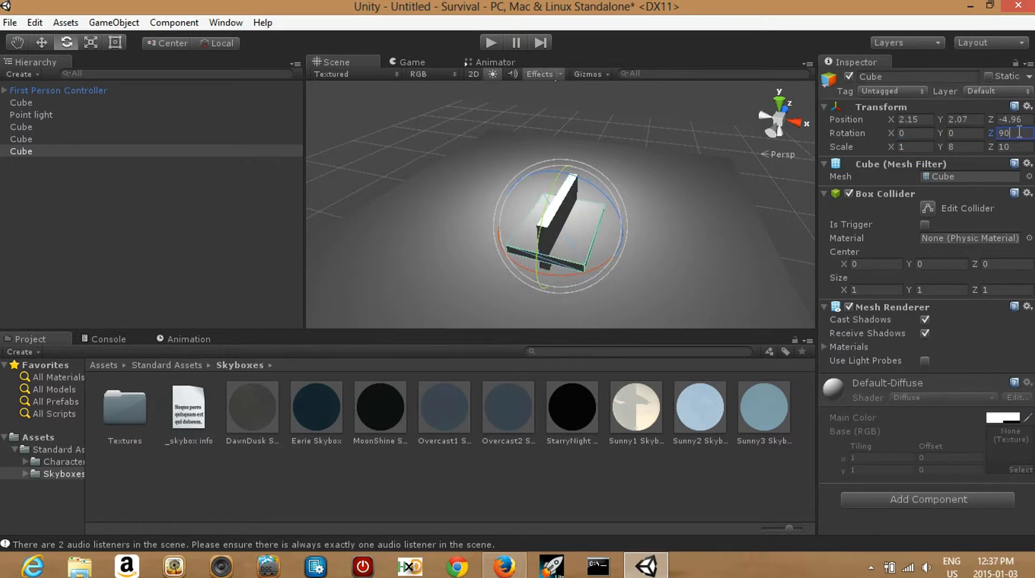
key(BackSpace)
key(BackSpace)
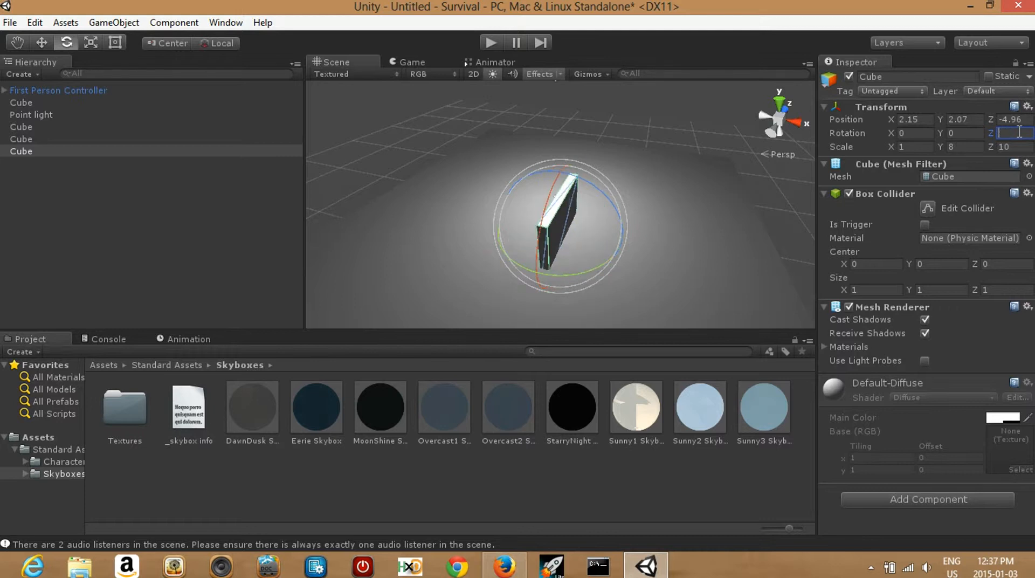
Set the last copy's Y rotation to 90 and move it to about X 6.54, Z -9.43 as the back wall.
click(974, 133)
text(90)
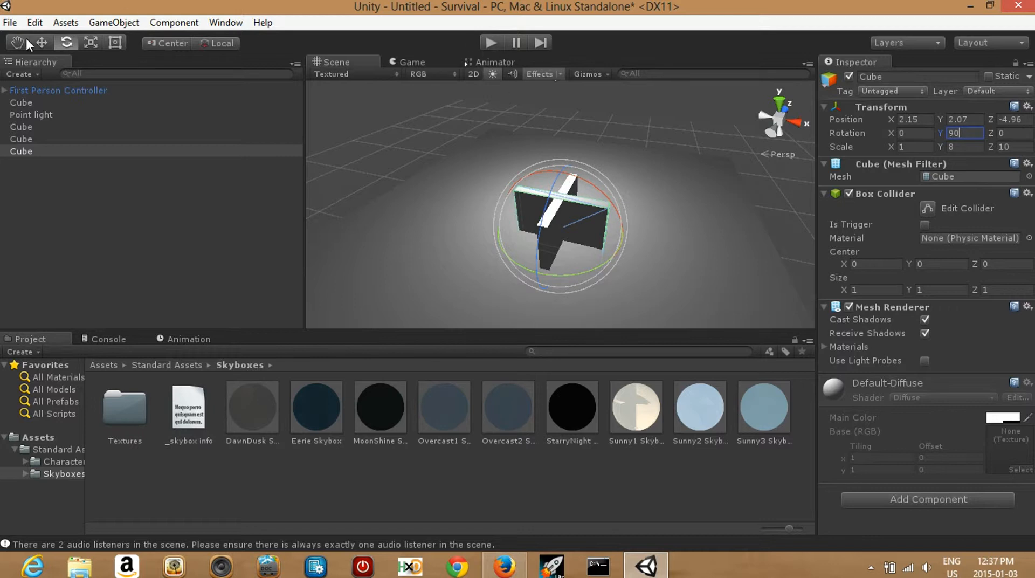
click(50, 46)
drag(621, 238, 654, 244)
drag(588, 279, 587, 308)
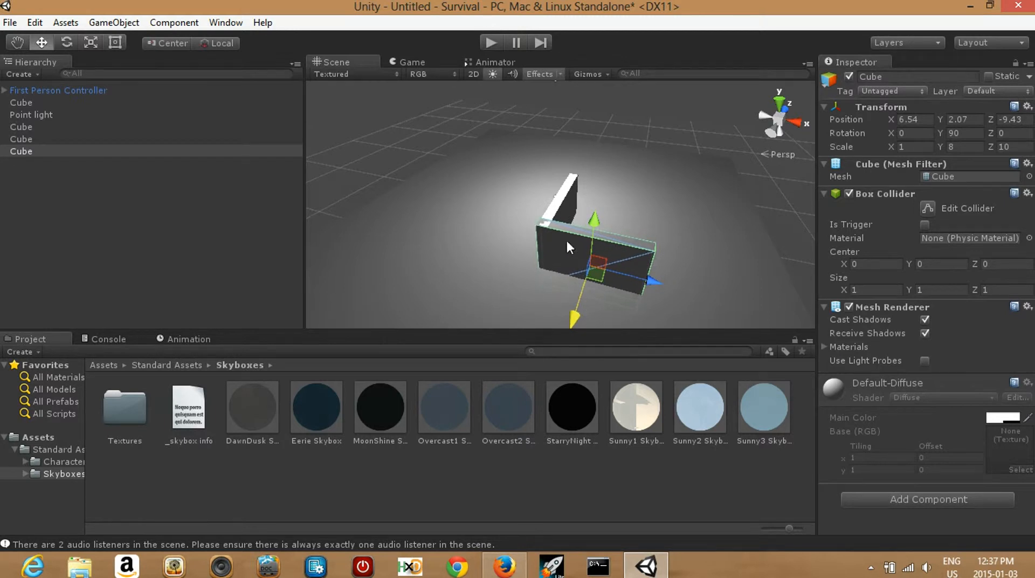
Move the other unrotated wall copy along X to about 11, at the far end of the back wall.
click(30, 140)
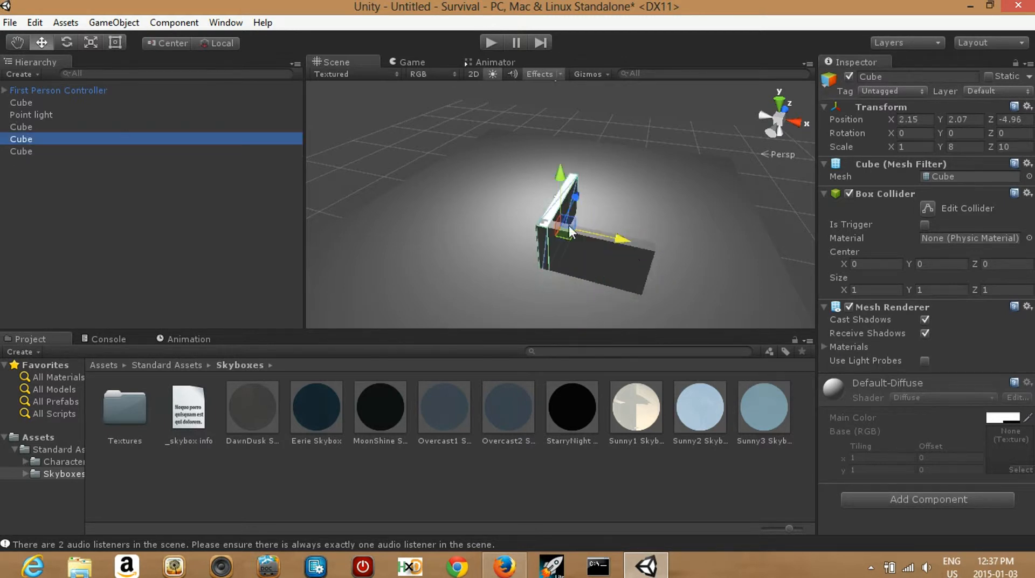
drag(626, 246, 694, 251)
scroll(626, 275, up, 2)
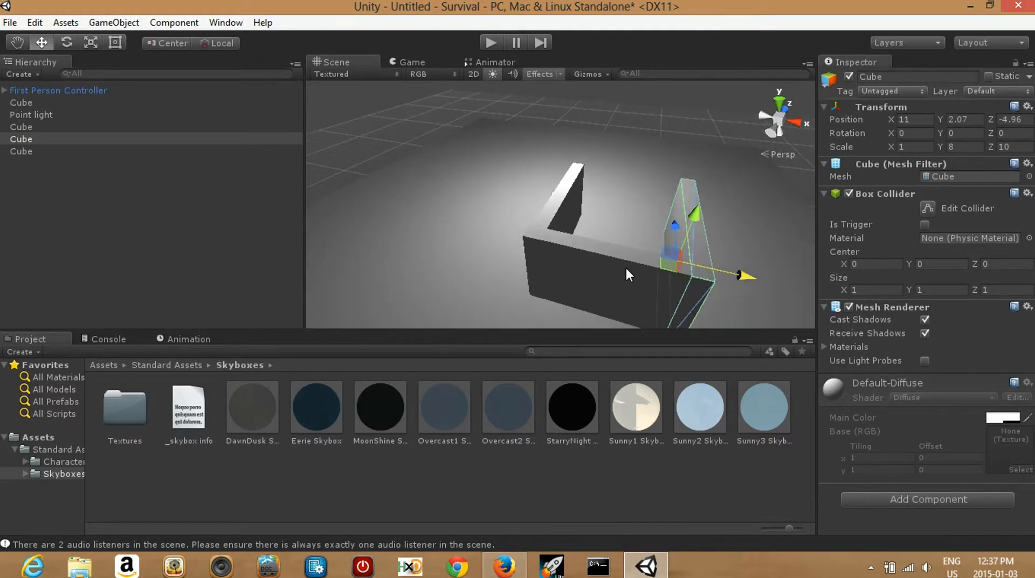
Align the original wall with the end of the back wall by nudging it to about X 2.07.
alt+drag(642, 274, 302, 260)
alt+drag(648, 218, 277, 164)
alt+drag(665, 210, 468, 319)
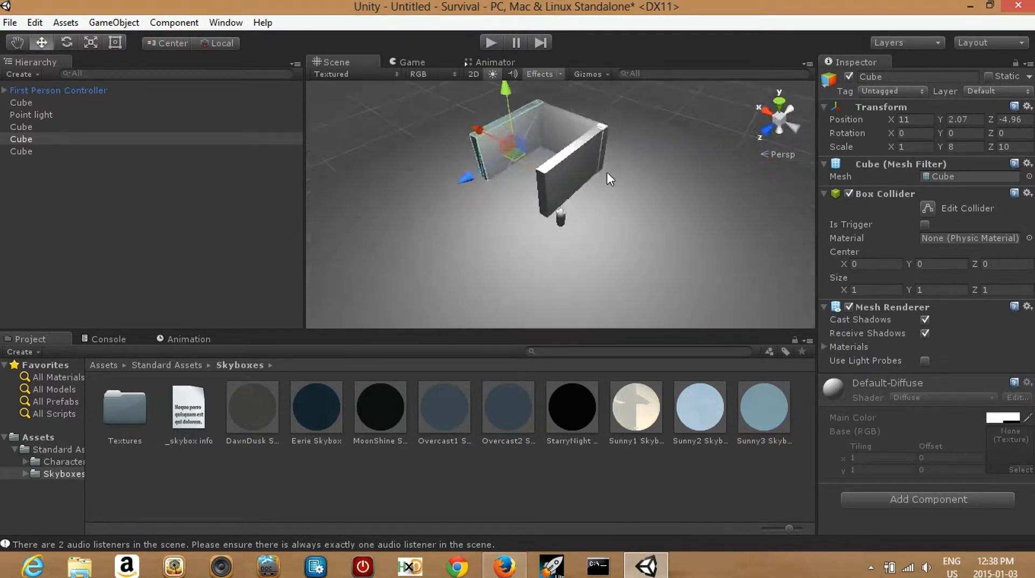
click(567, 172)
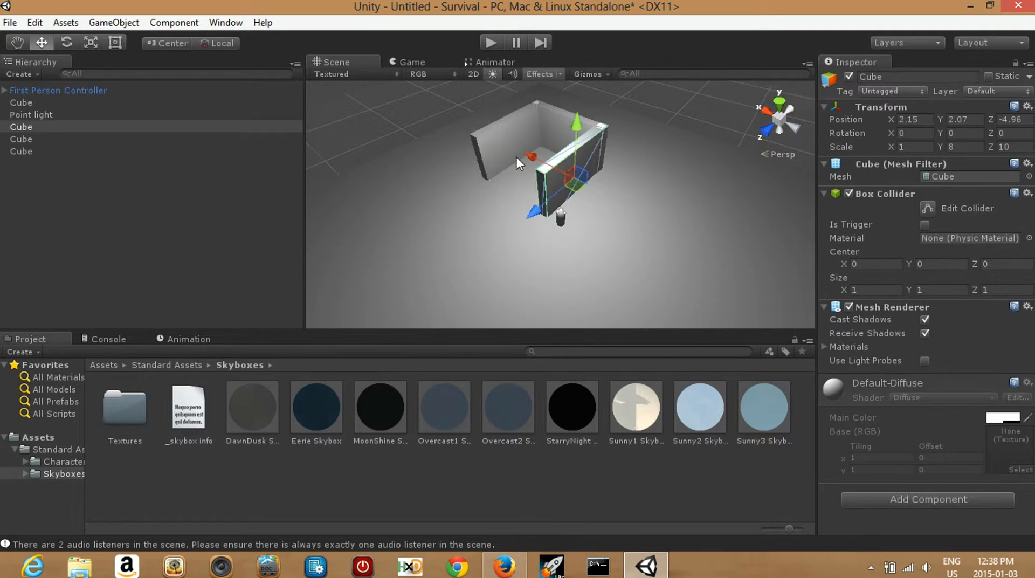
drag(531, 161, 533, 154)
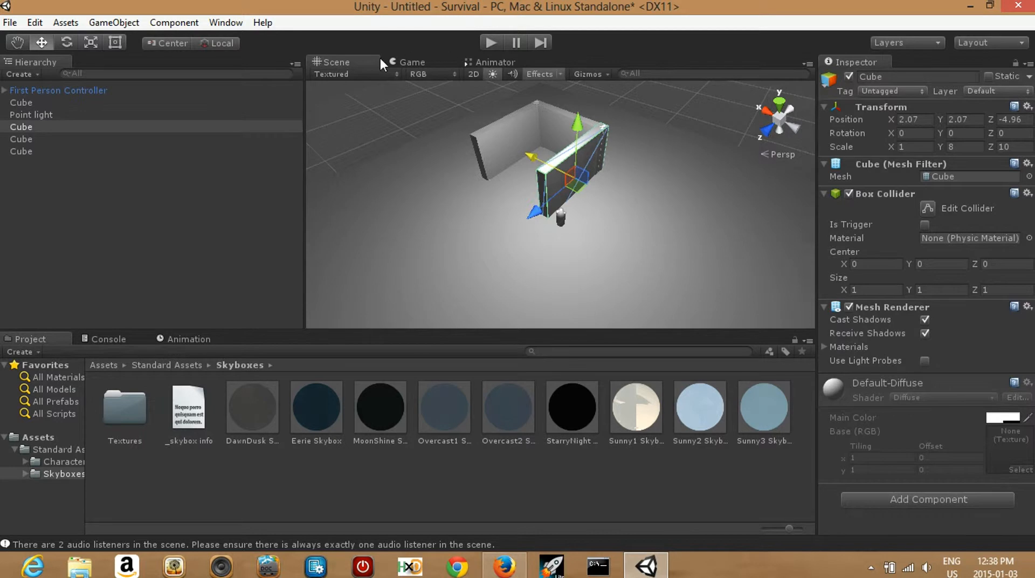
Rename the original wall cube as HouseWall01.
right_click(28, 127)
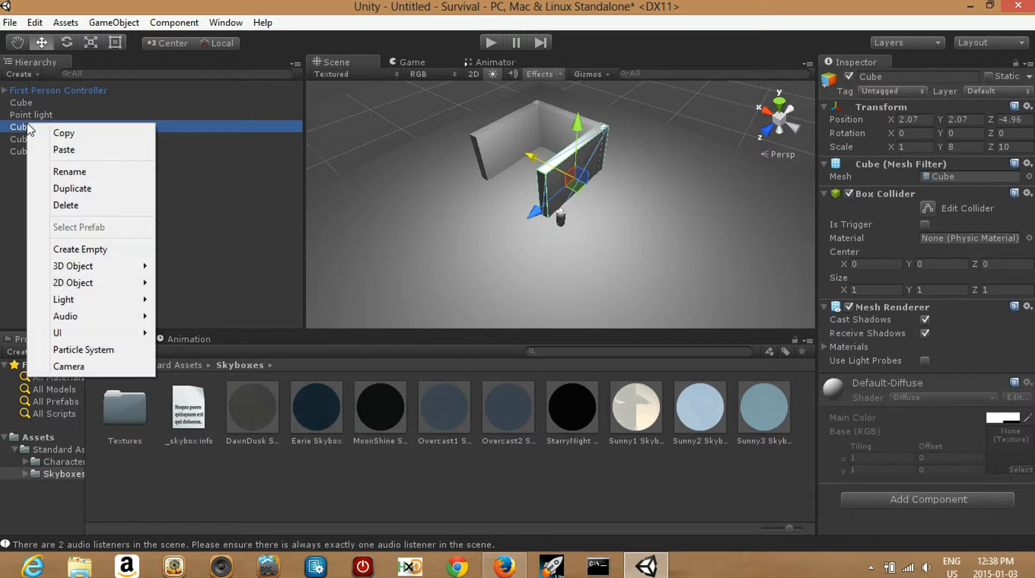
click(46, 172)
text(Hu)
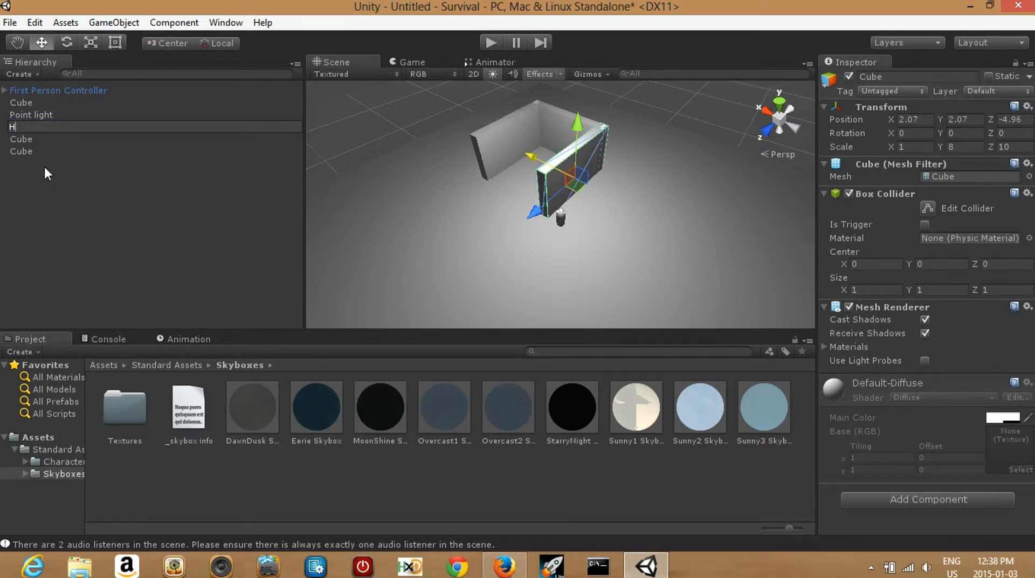
key(BackSpace)
text(ouseWall01)
key(Return)
Rename the opposite side wall cube as HouseWall02.
right_click(22, 130)
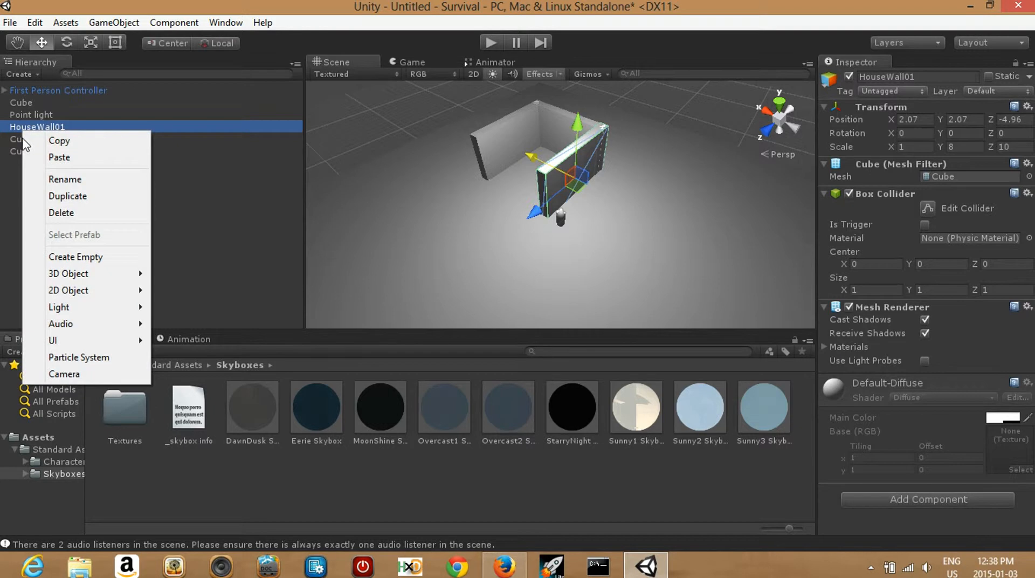
right_click(7, 139)
click(65, 204)
key(F2)
text(HouseWallo2)
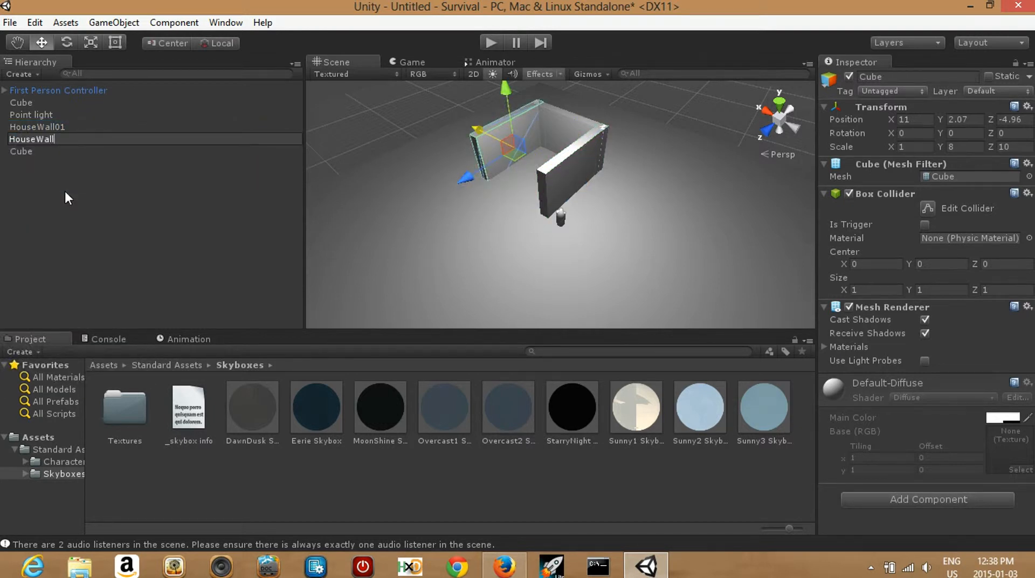
key(BackSpace)
key(BackSpace)
text(02)
Rename the rotated back wall cube as HouseWall03 and deselect it.
click(24, 150)
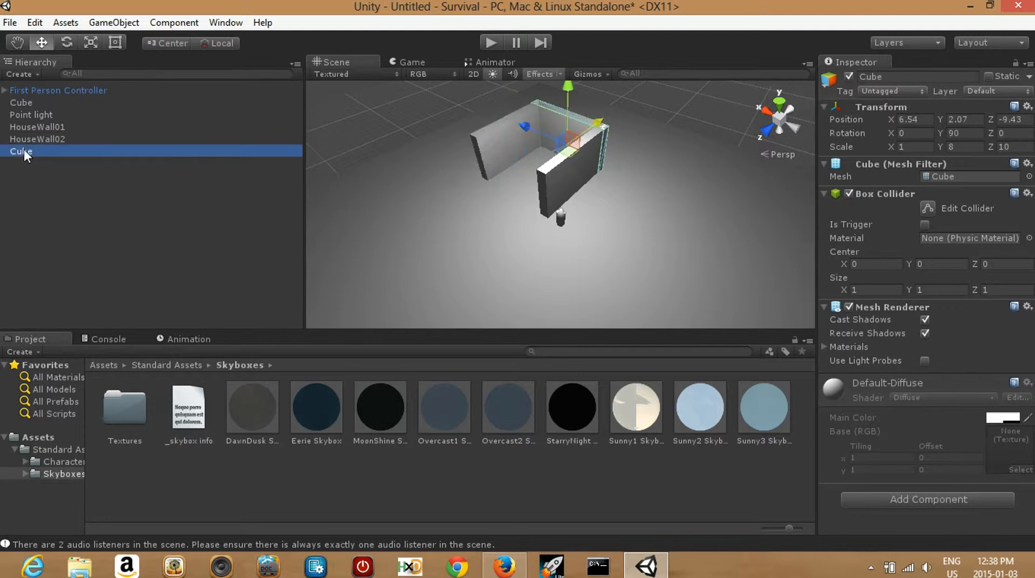
right_click(24, 150)
click(71, 202)
text(H)
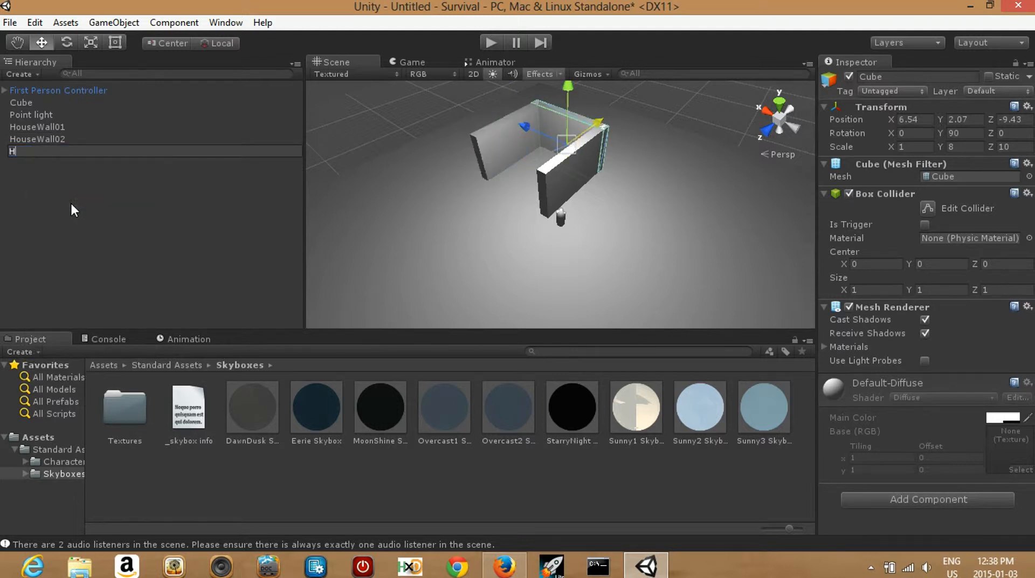
text(ouseWall03)
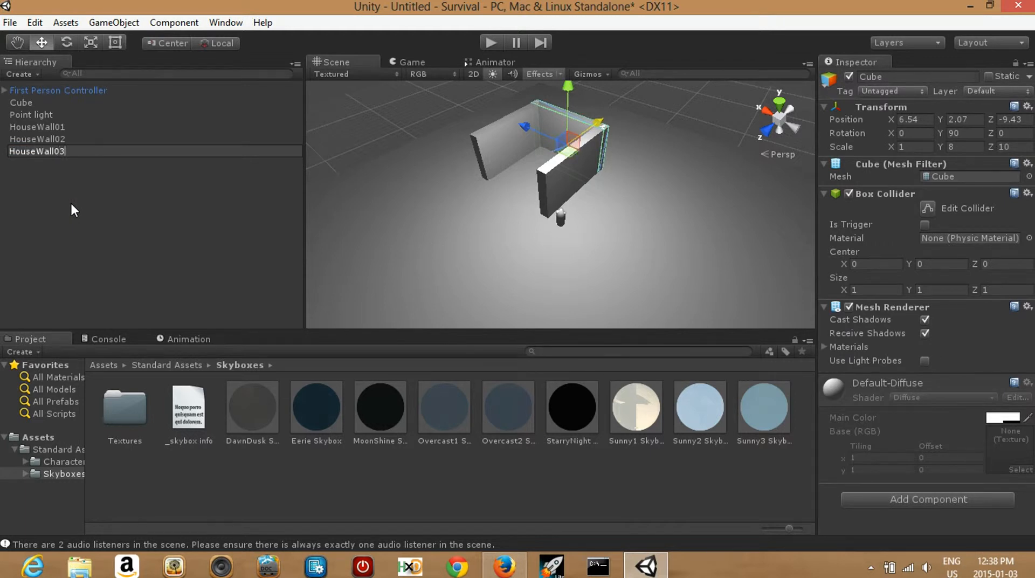
key(Return)
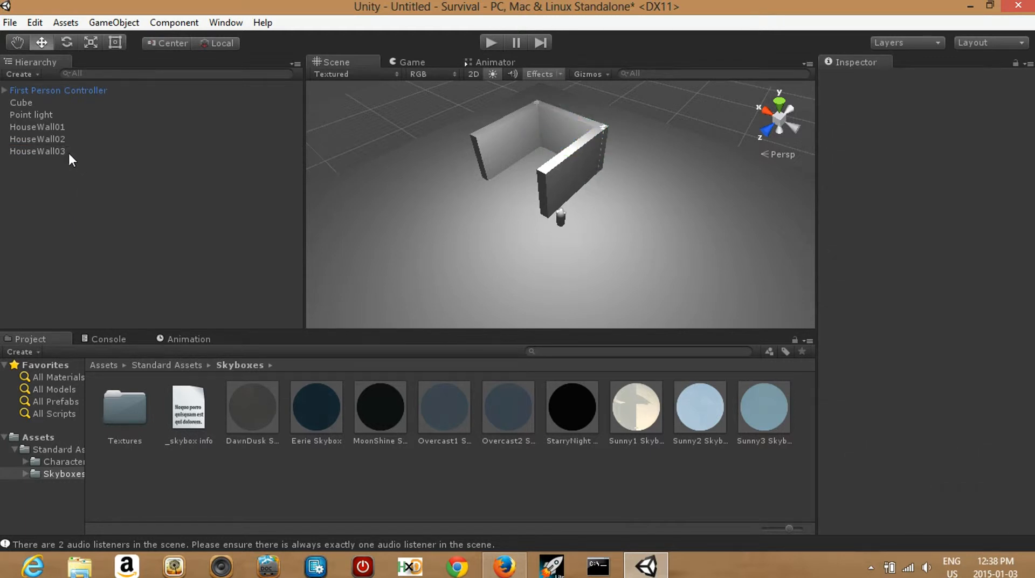
click(66, 150)
click(62, 185)
Play-test the scene by walking forward around the outside of the house walls in first person.
click(489, 43)
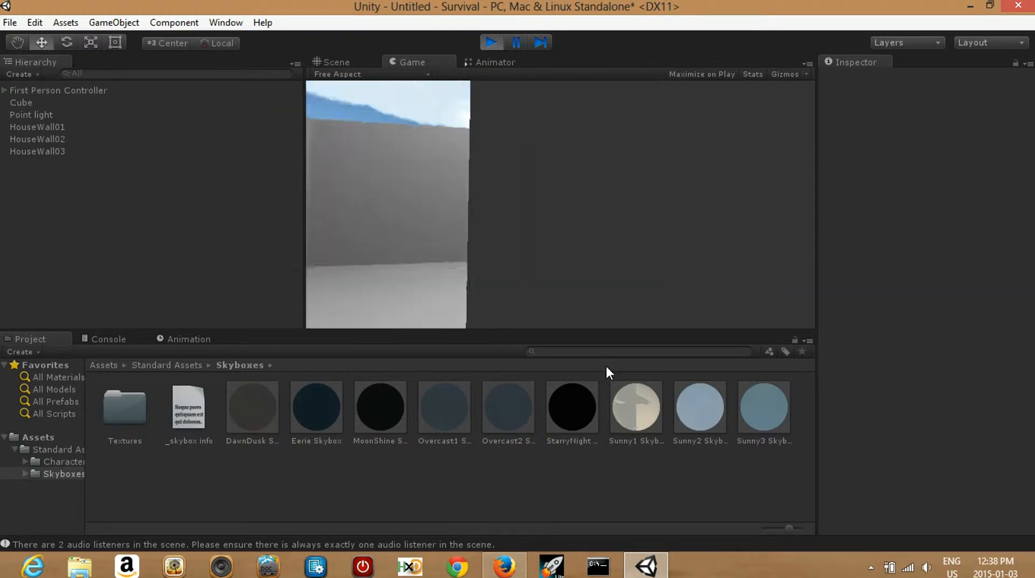
key(w)
key(w)
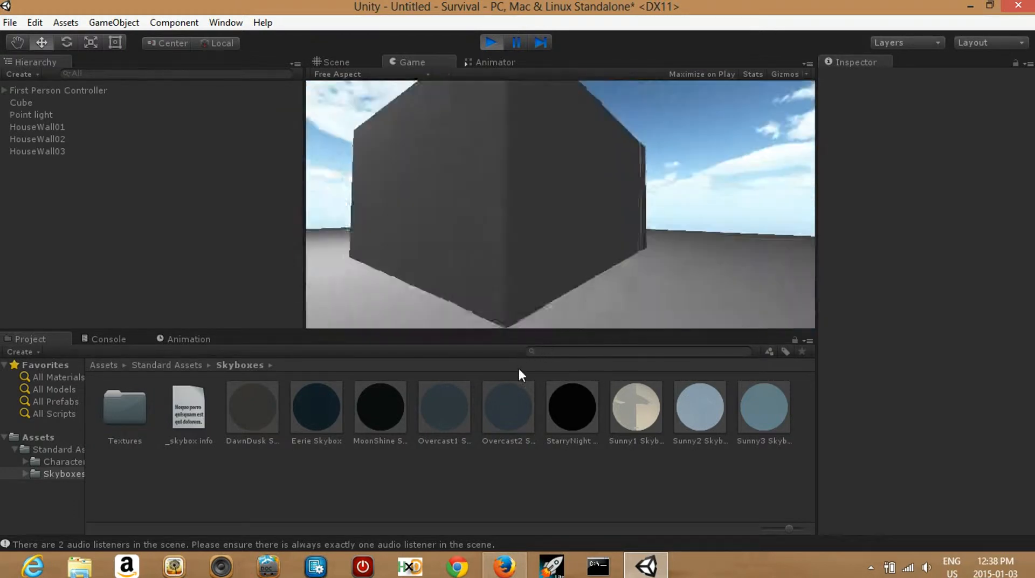
key(w)
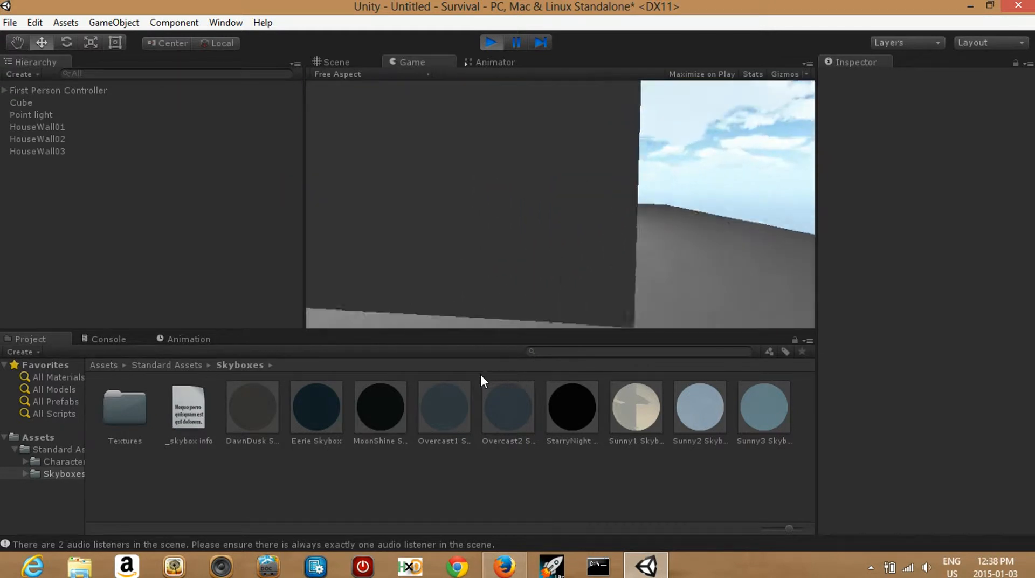
Restart the play test and walk back and forth around the open side of the three-walled house.
click(492, 43)
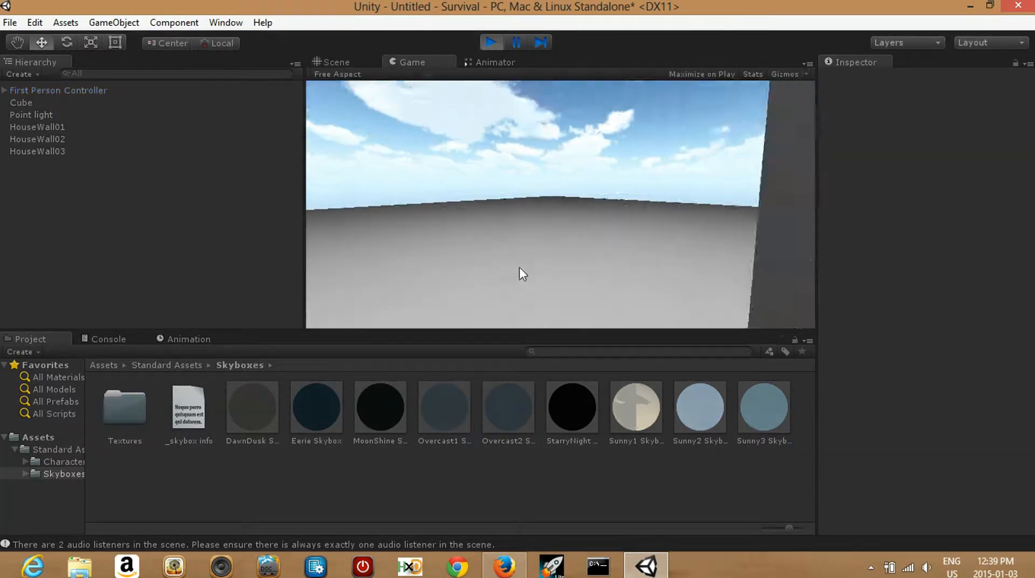
key(w)
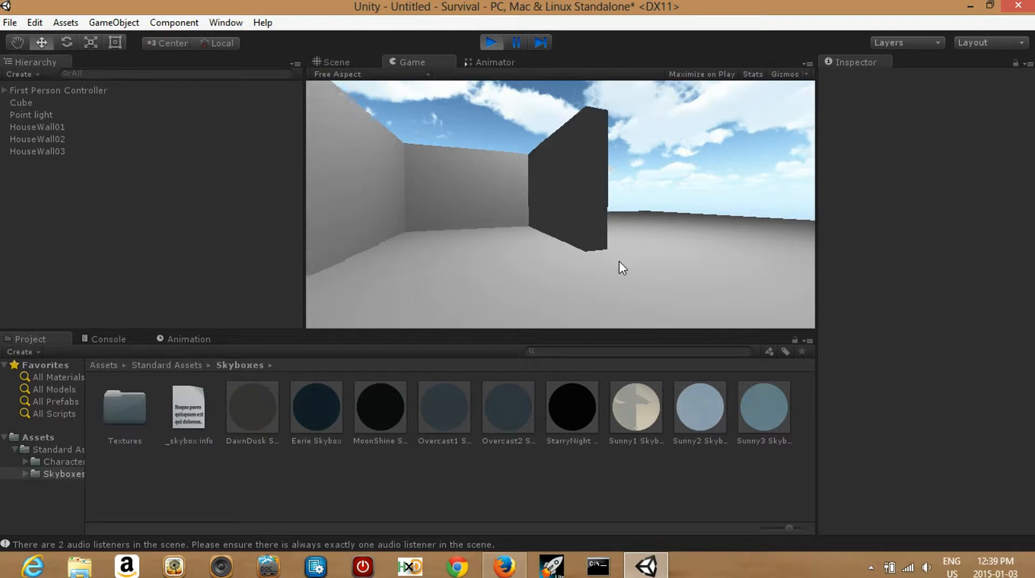
key(s)
key(d)
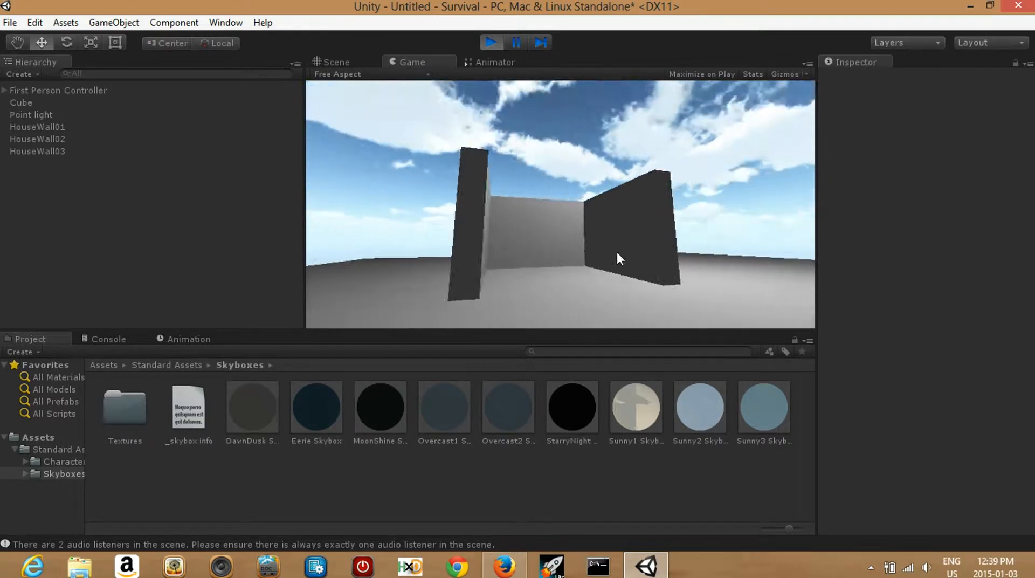
key(w)
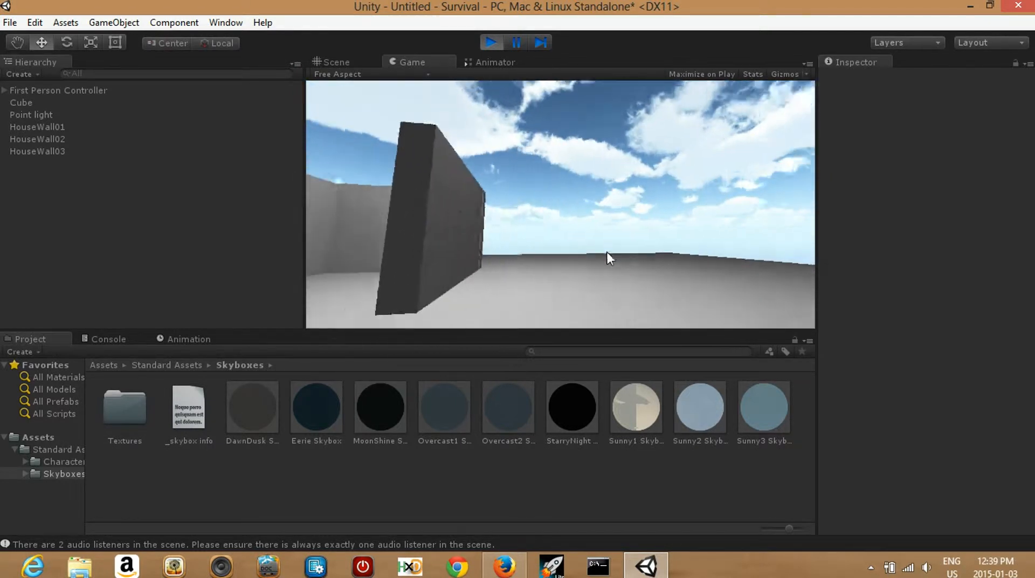
key(w)
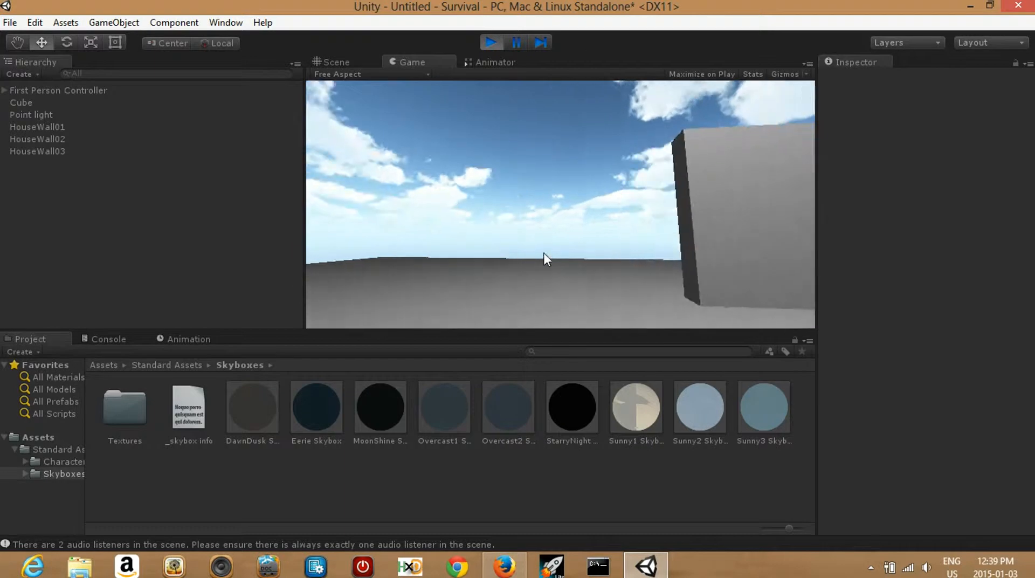